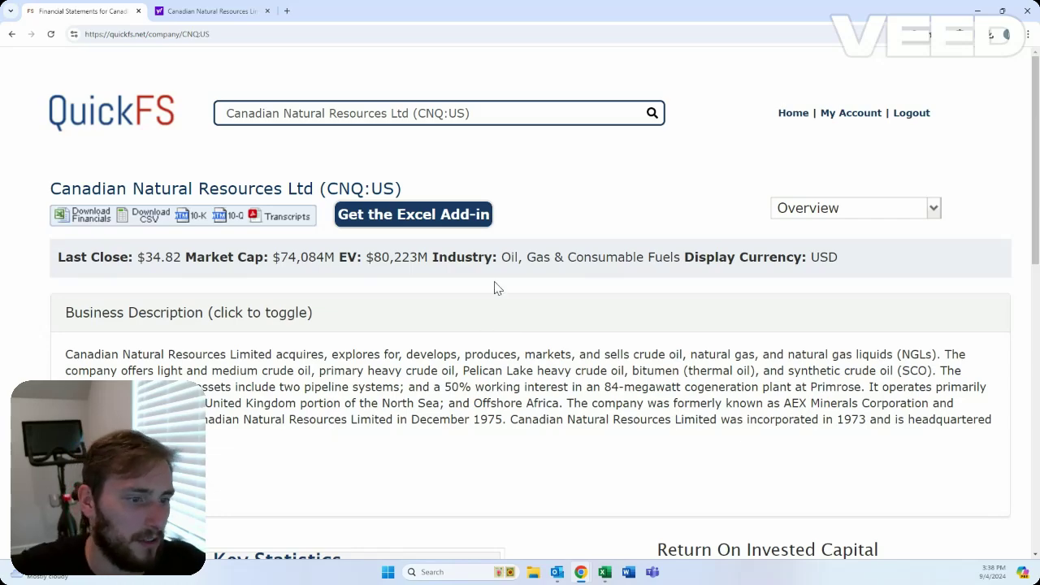
# Review the key statistics and ten-year financial table of Canadian Natural Resources, and glance at its Yahoo Finance quote.
pyautogui.scroll(-4, 494, 287)
pyautogui.scroll(-2, 494, 235)
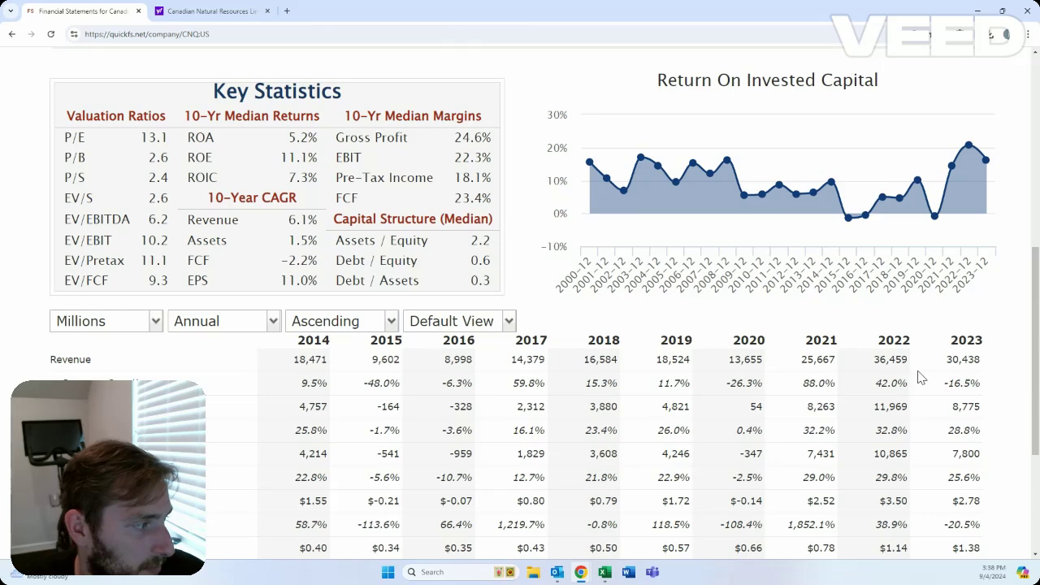
pyautogui.scroll(-1, 878, 354)
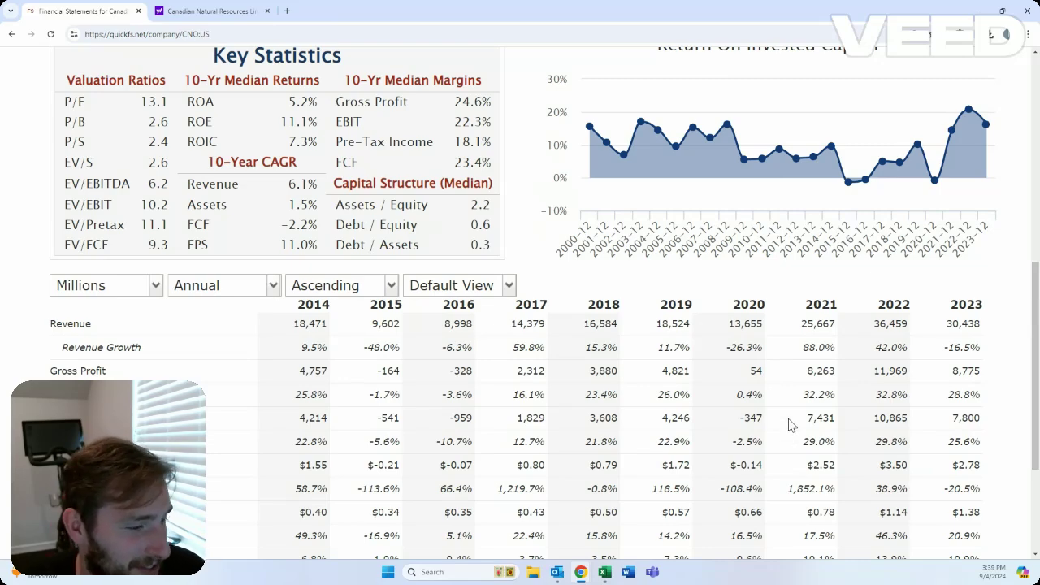
pyautogui.scroll(-1, 788, 422)
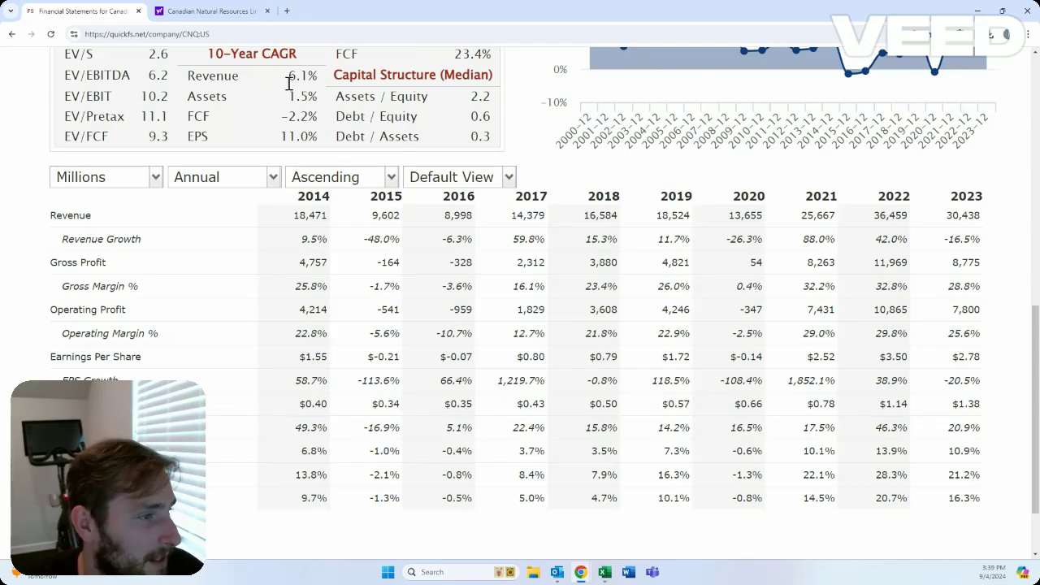
pyautogui.click(207, 11)
pyautogui.scroll(-3, 374, 203)
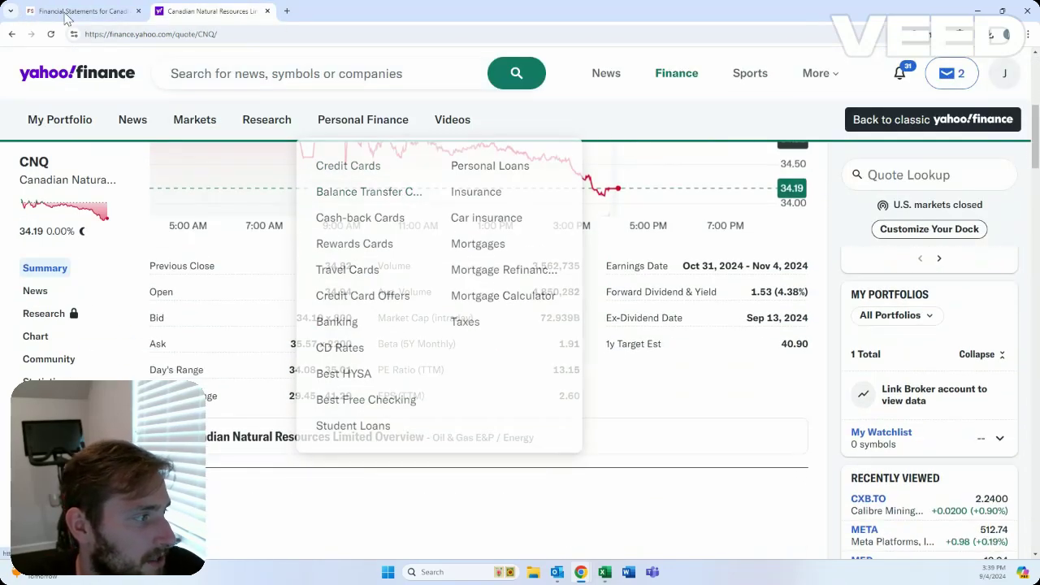
pyautogui.click(69, 11)
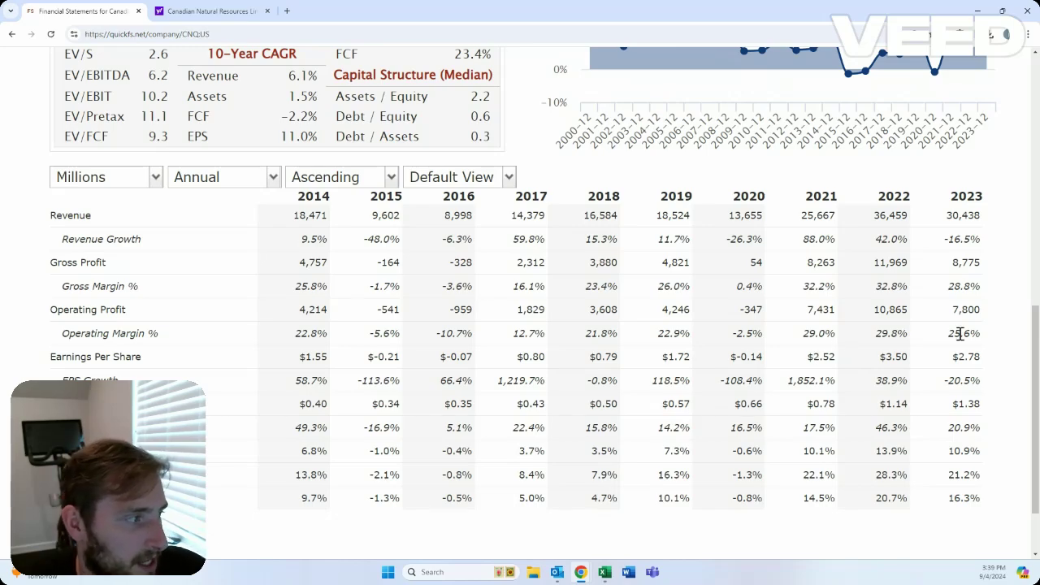
# Open the company's Balance Sheet and examine its assets, short-term debt and other liabilities.
pyautogui.scroll(7, 908, 354)
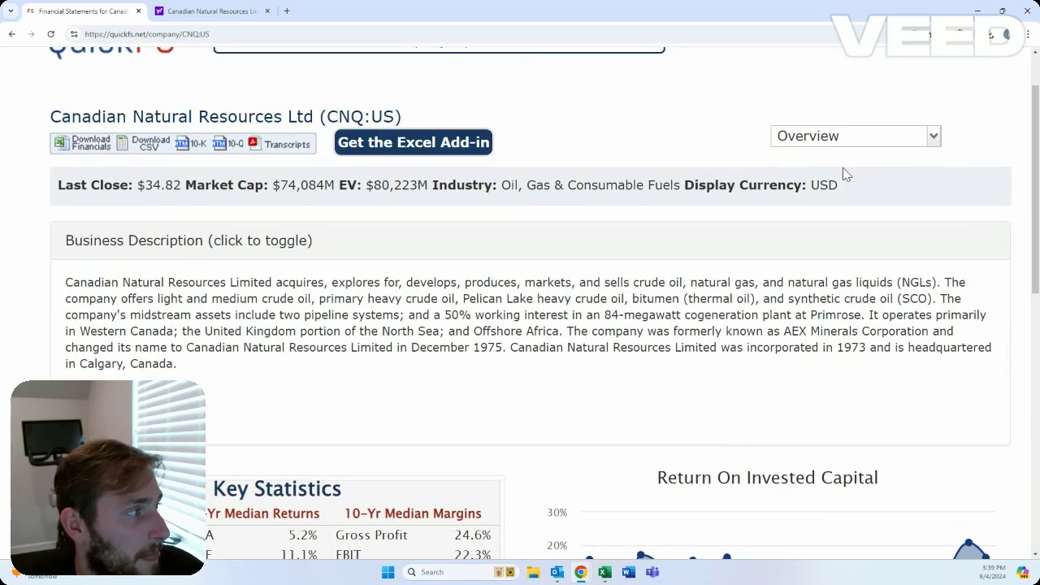
pyautogui.click(853, 136)
pyautogui.click(865, 214)
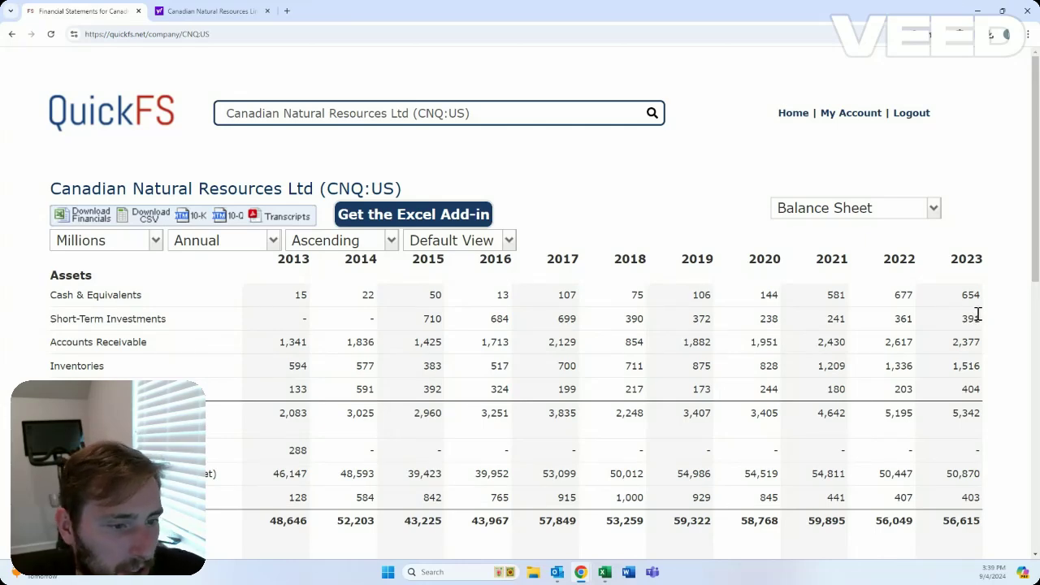
pyautogui.scroll(-3, 973, 321)
pyautogui.scroll(-2, 966, 326)
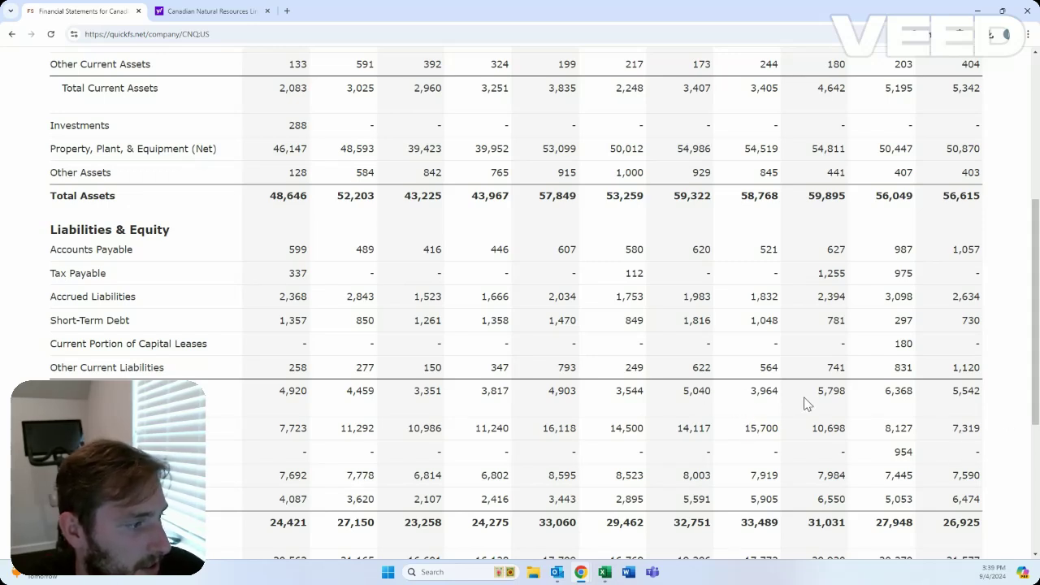
# Open the Cash Flow Statement and examine cash from operations, capital spending, stock issuance, debt and dividend rows.
pyautogui.scroll(5, 786, 348)
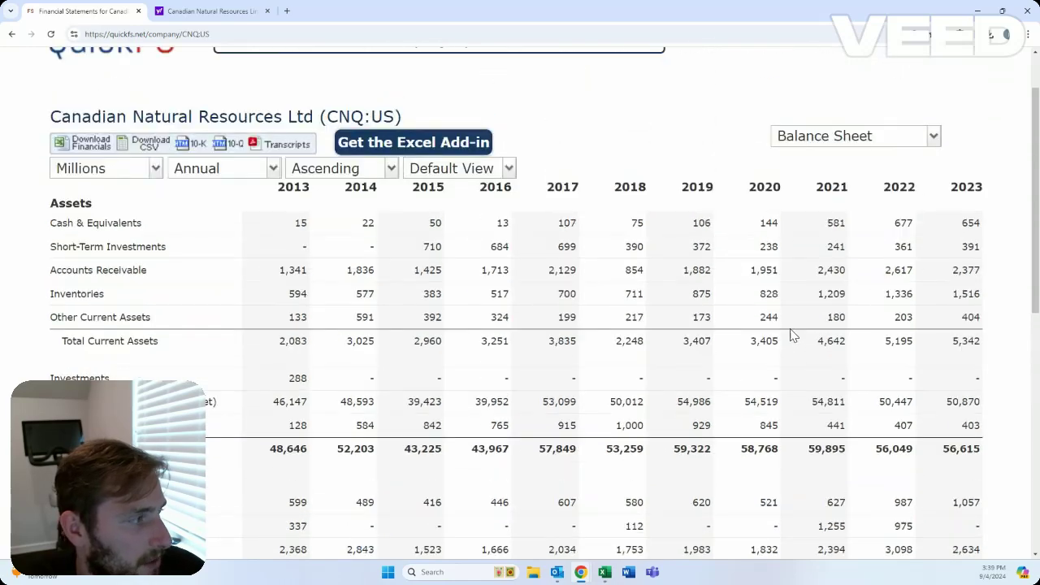
pyautogui.click(844, 208)
pyautogui.click(868, 302)
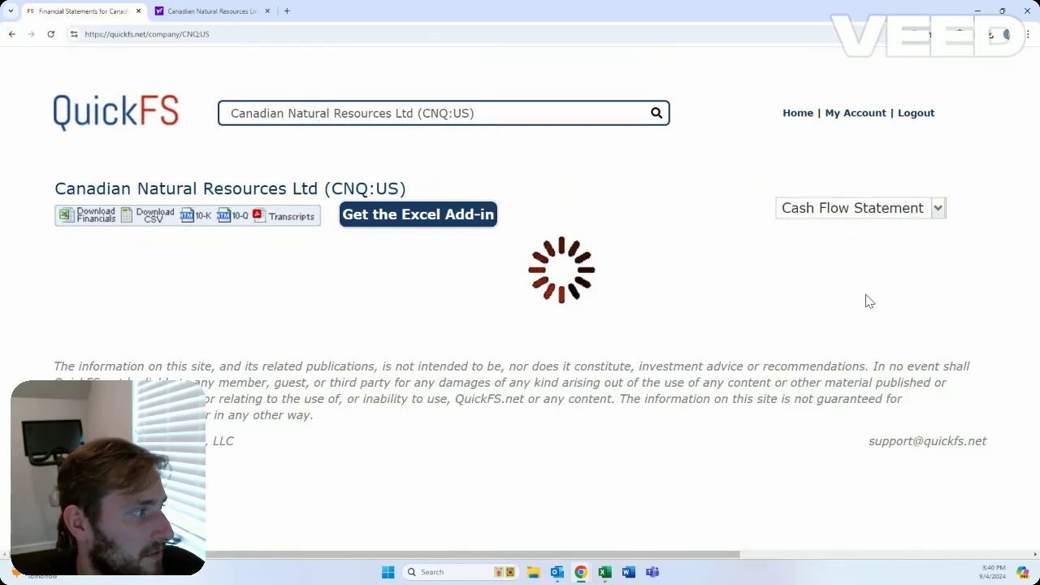
pyautogui.scroll(-3, 867, 302)
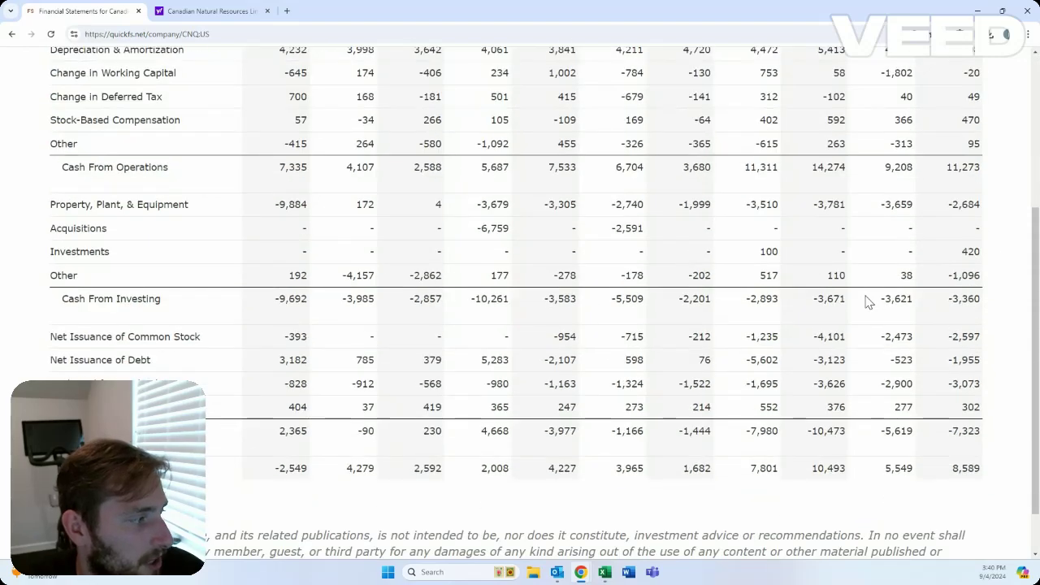
pyautogui.scroll(1, 868, 304)
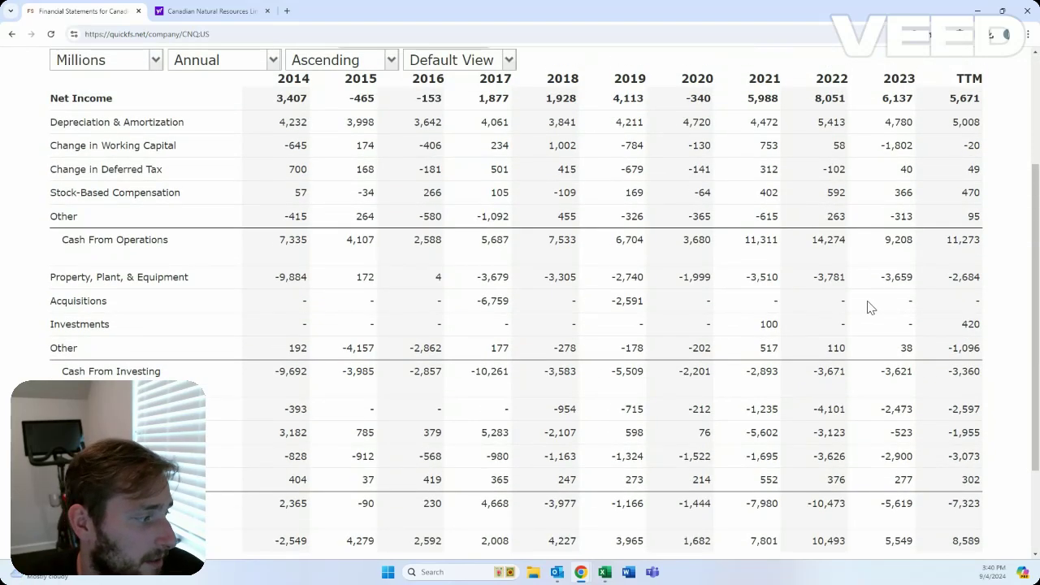
pyautogui.scroll(-1, 867, 307)
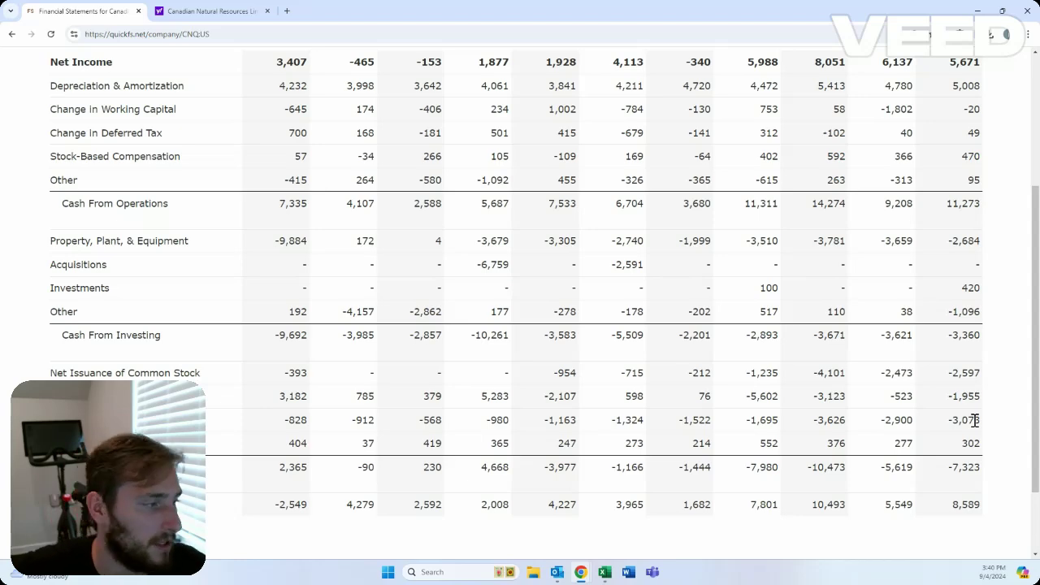
pyautogui.scroll(1, 729, 325)
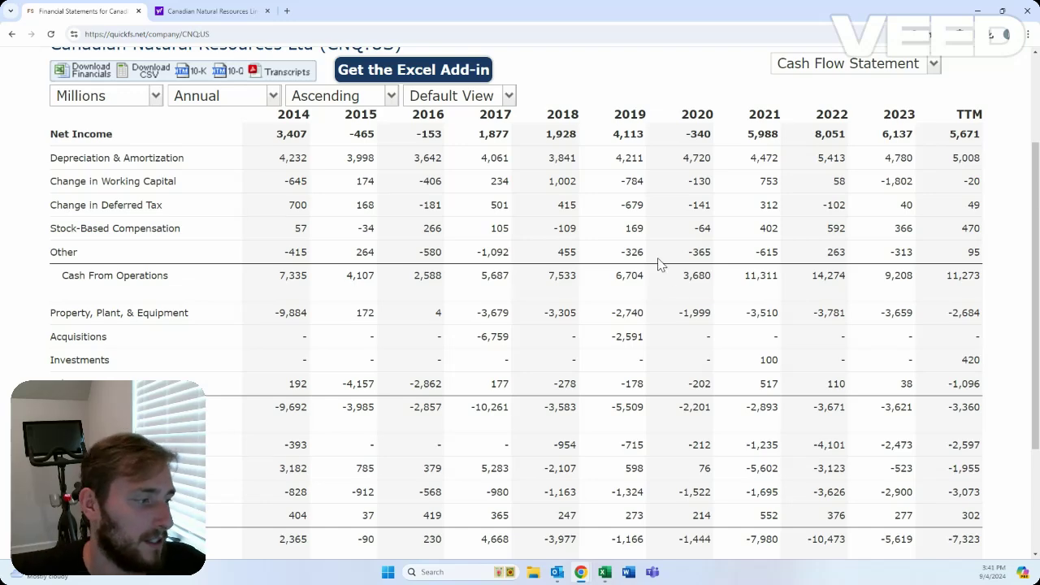
# Check the Return On Invested Capital chart in the Overview, and return to the Cash Flow Statement.
pyautogui.click(834, 68)
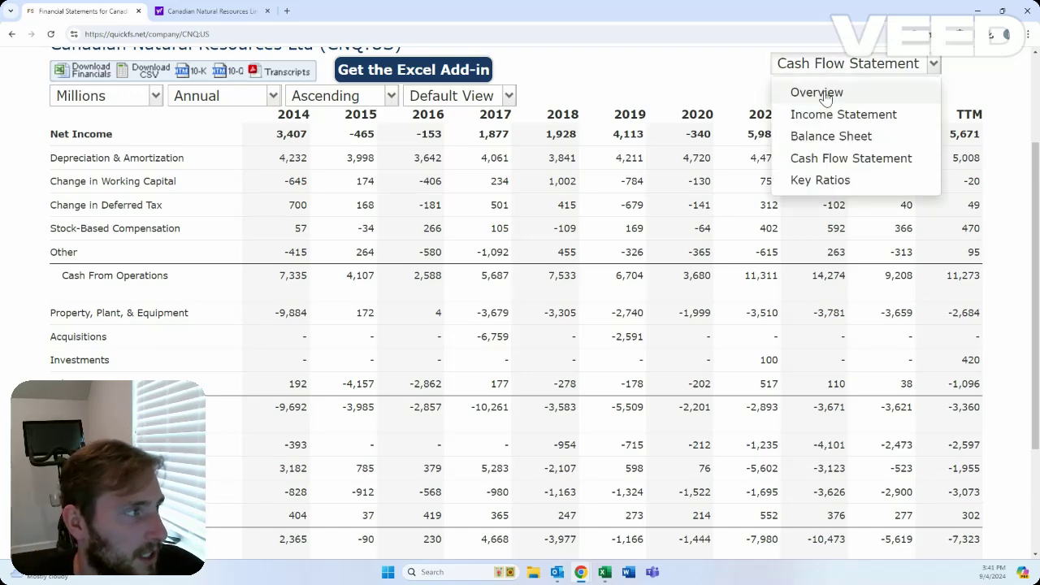
pyautogui.click(827, 98)
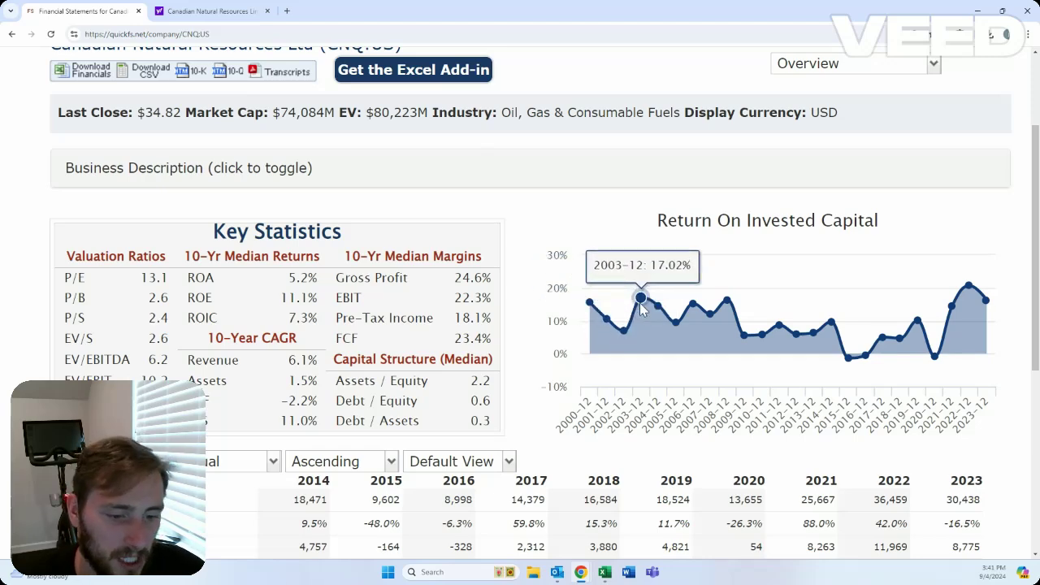
pyautogui.click(813, 65)
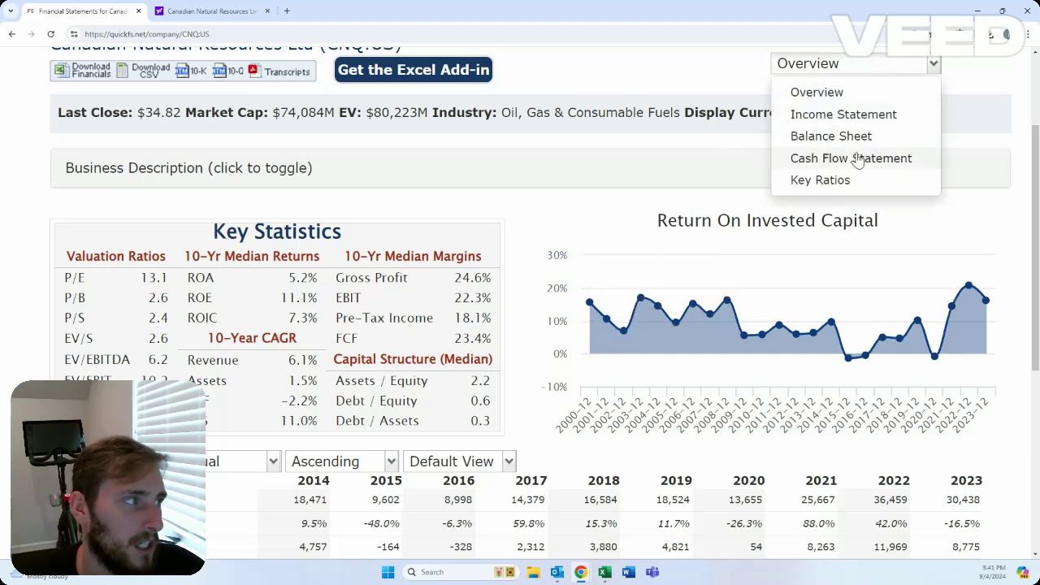
pyautogui.click(857, 159)
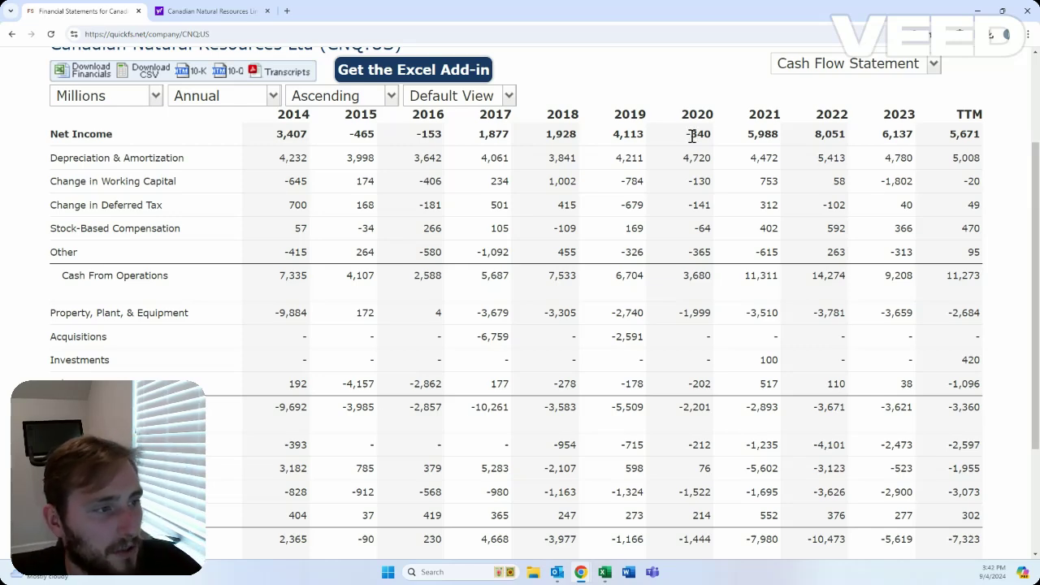
# Return to the Overview and examine the ten-year growth rates, median margins and Return On Invested Capital chart.
pyautogui.scroll(3, 694, 136)
pyautogui.click(843, 213)
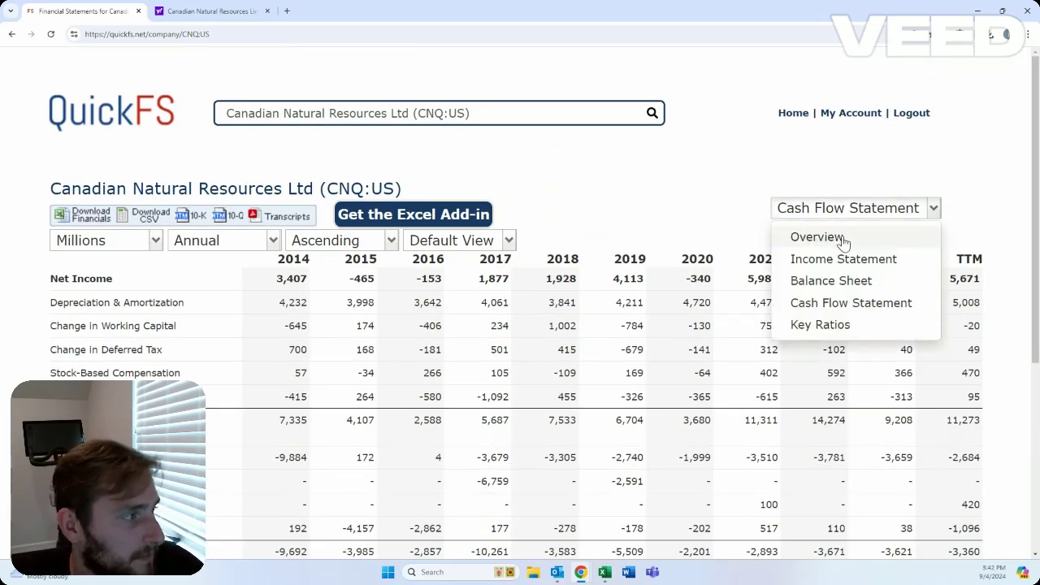
pyautogui.click(840, 240)
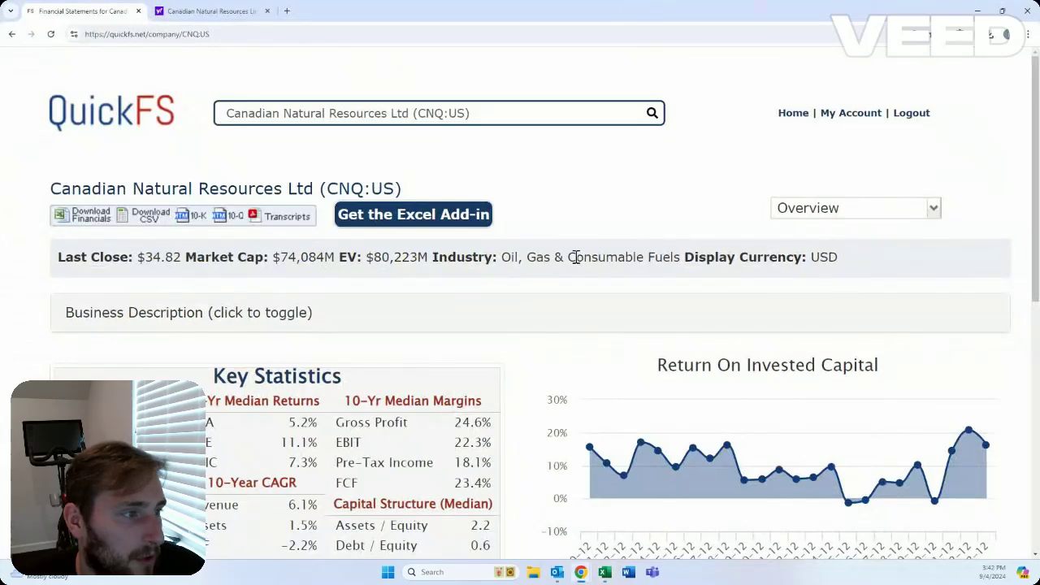
pyautogui.scroll(-3, 575, 257)
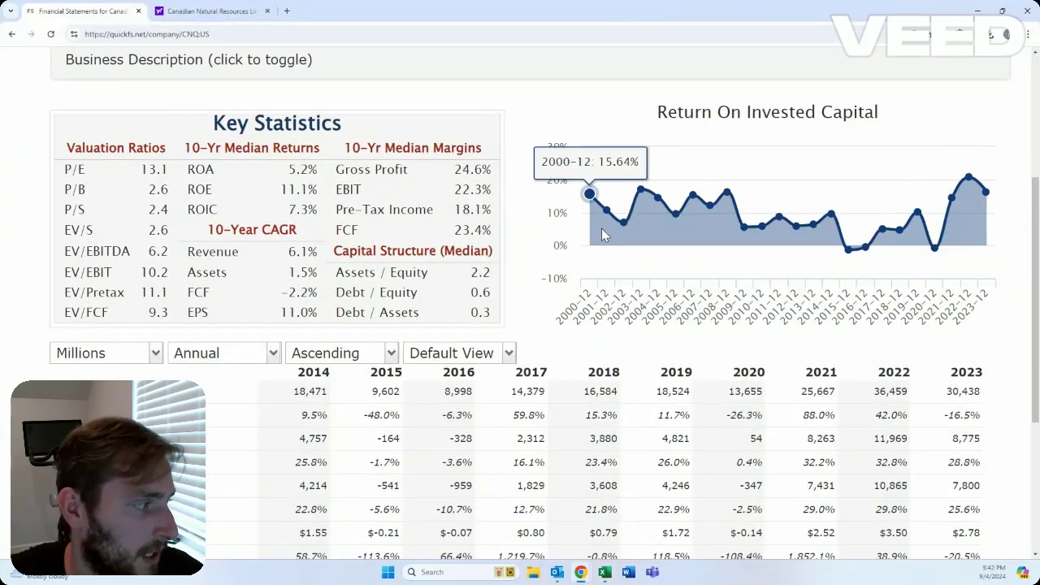
pyautogui.scroll(-1, 602, 234)
pyautogui.scroll(1, 617, 234)
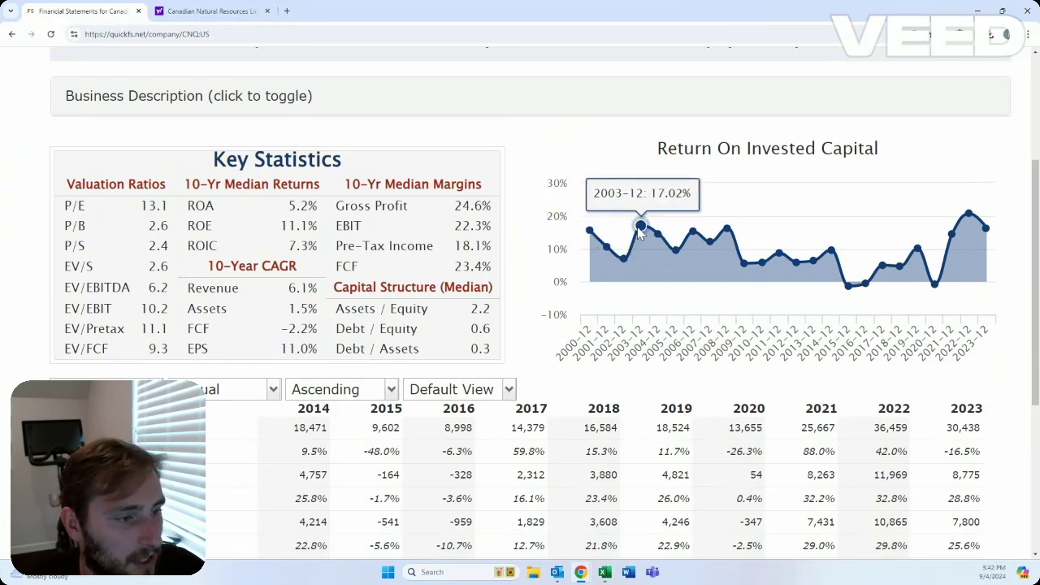
# Switch to the Excel valuation sheet and set the Rev Change assumption for Canadian Natural Resources to 4%.
pyautogui.hotkey('alt', 'Tab')
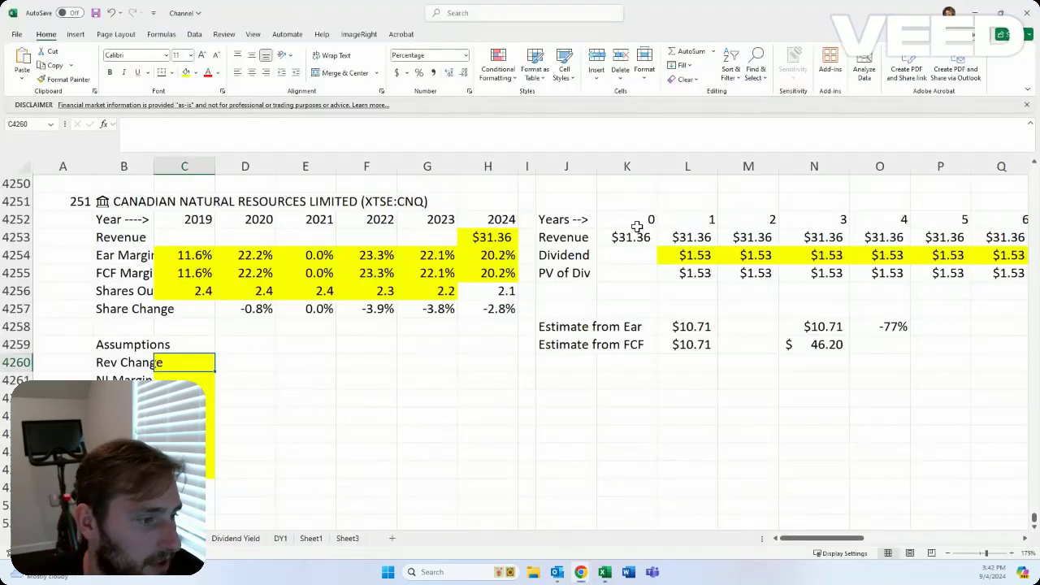
pyautogui.write('4')
pyautogui.press('Return')
pyautogui.press('Return')
pyautogui.press('Return')
pyautogui.press('Return')
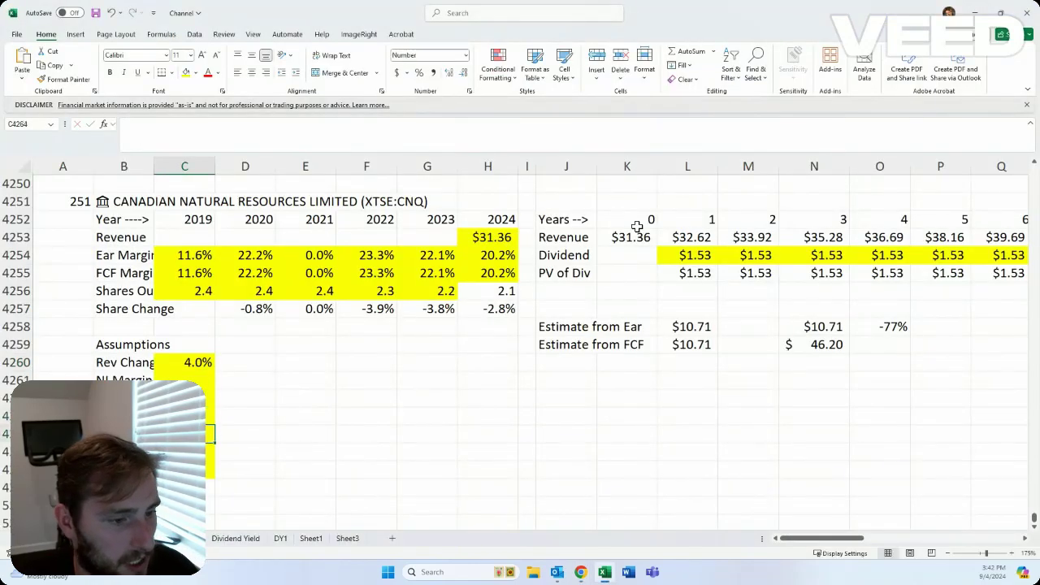
# Fill the remaining lower assumptions with 14 in cells C4264 and C4265 and 15% in C4266.
pyautogui.write('10')
pyautogui.press('Return')
pyautogui.write('10')
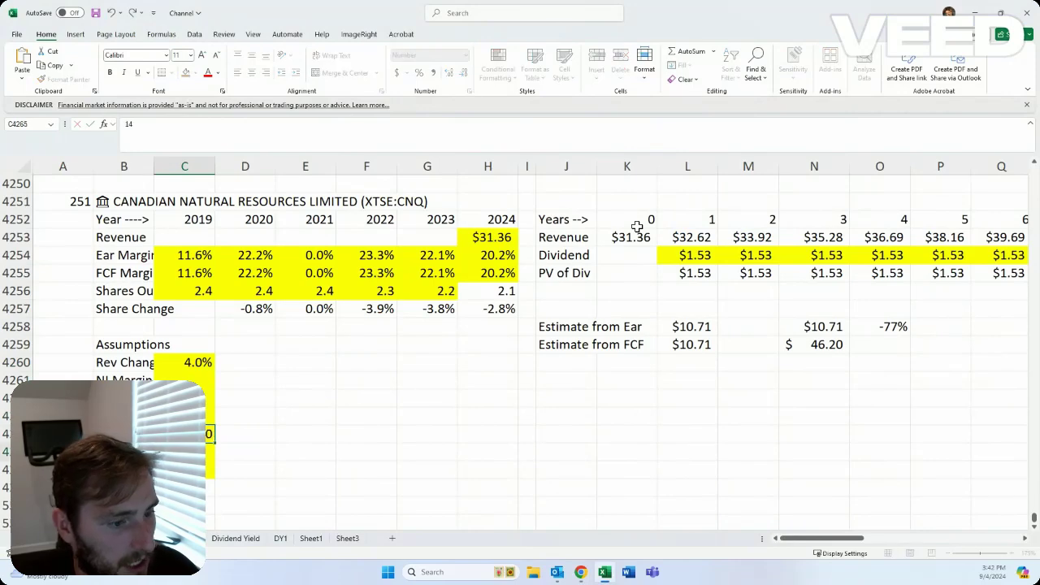
pyautogui.press('Return')
pyautogui.write('15')
pyautogui.press('Return')
# Switch to QuickFS to check the company's header data and key statistics, and return to the Excel sheet.
pyautogui.hotkey('alt', 'Tab')
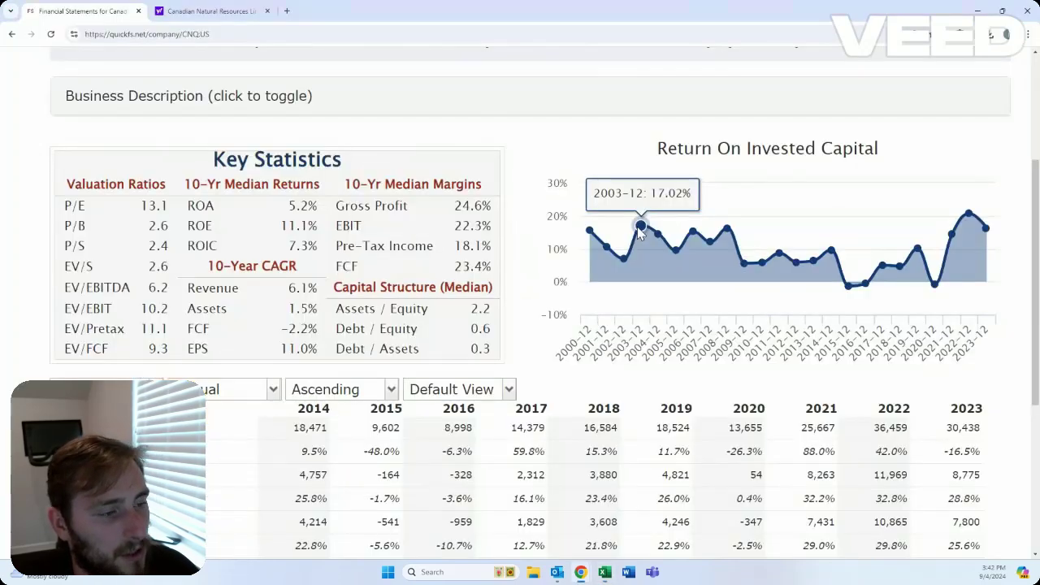
pyautogui.scroll(2, 477, 213)
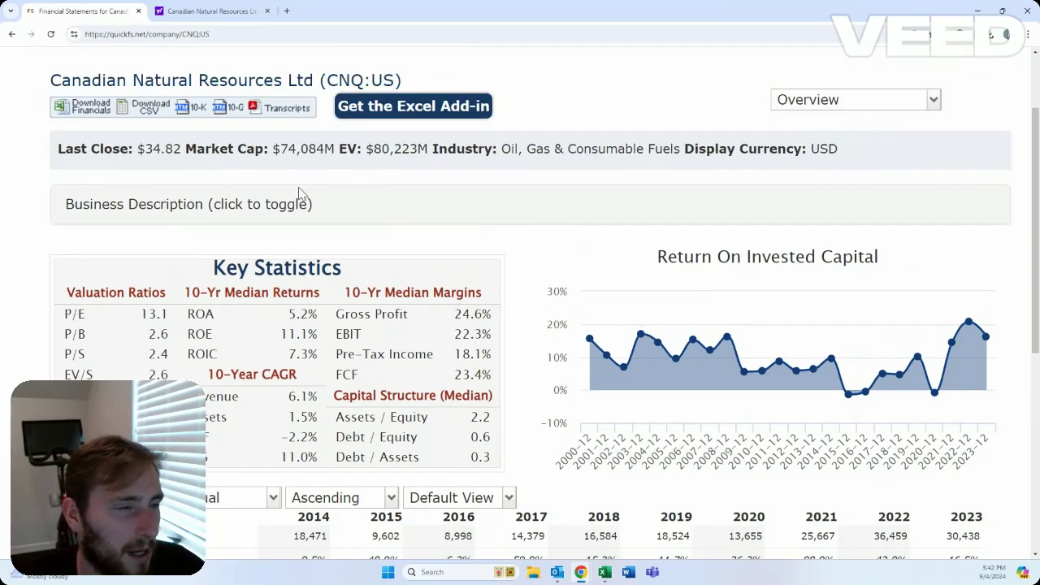
pyautogui.hotkey('alt', 'Tab')
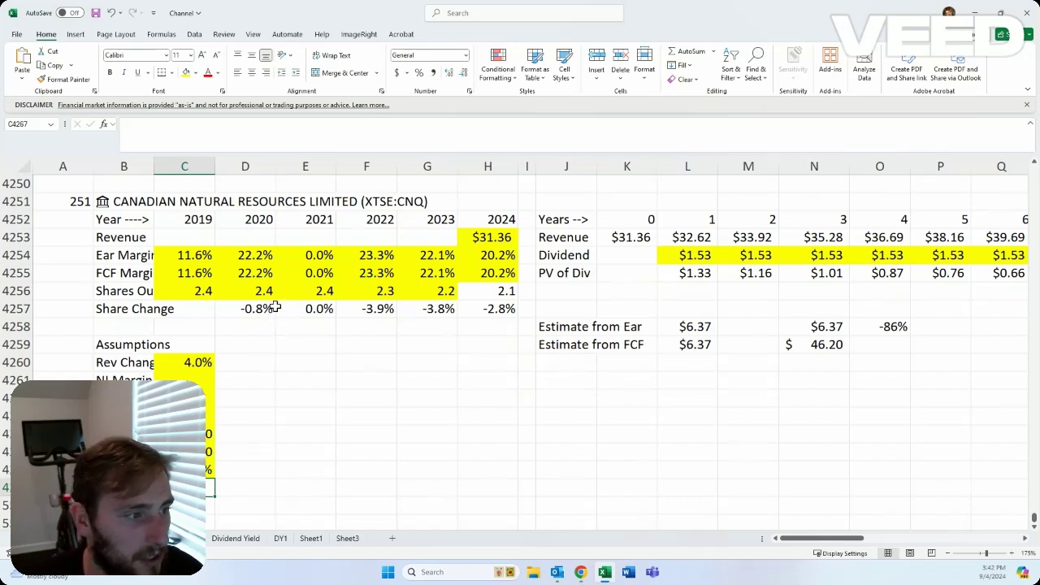
# Inspect the earnings margin and FCF margin cells in the 2019 and 2020 columns.
pyautogui.click(208, 273)
pyautogui.click(208, 257)
pyautogui.click(241, 273)
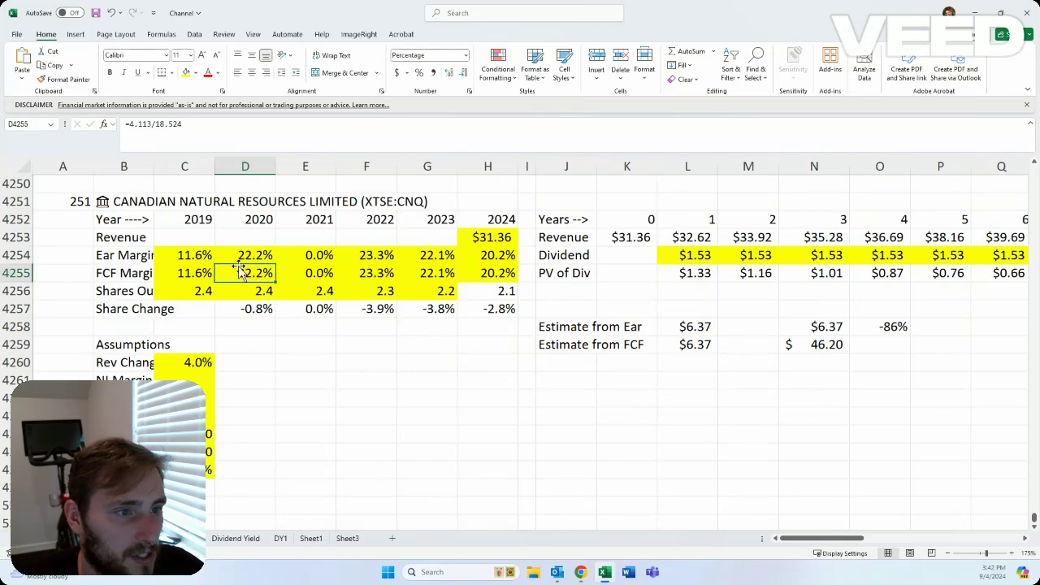
pyautogui.moveTo(241, 273); pyautogui.dragTo(236, 257)
pyautogui.click(191, 273)
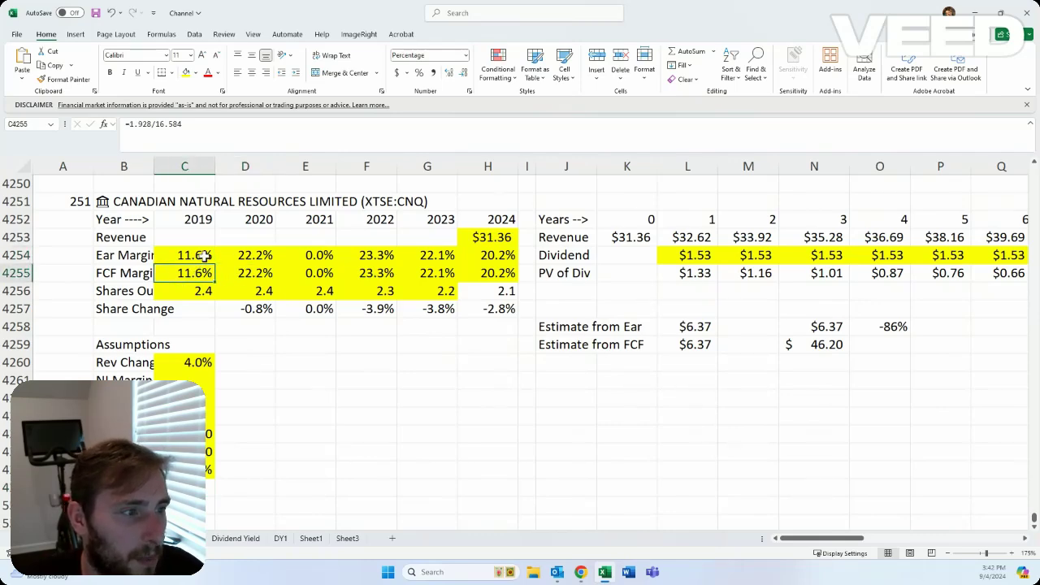
pyautogui.click(204, 256)
pyautogui.click(294, 361)
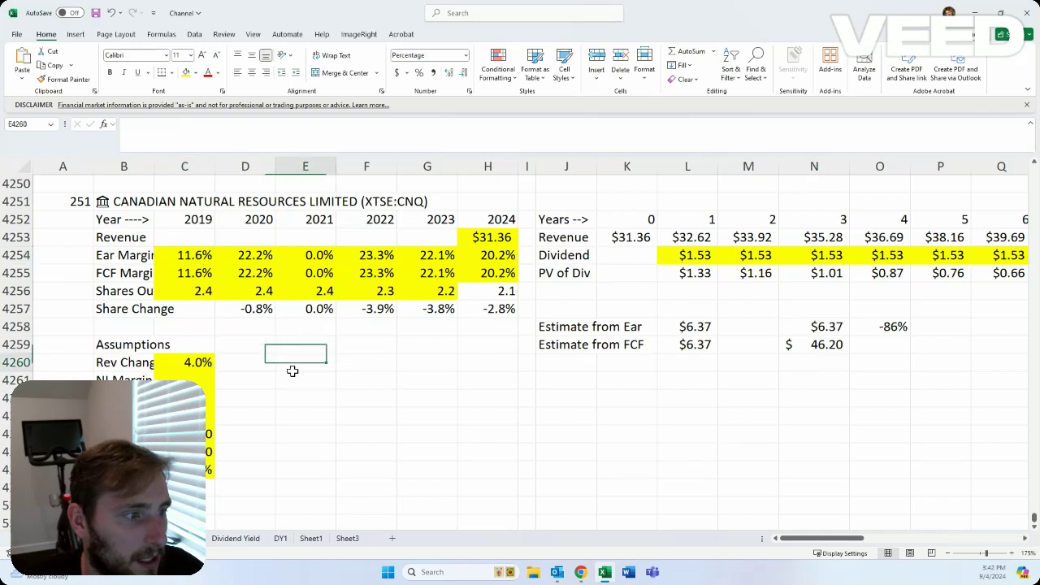
# Set the NI margin assumption to 18% and the FCF margin assumption to 22%.
pyautogui.click(195, 379)
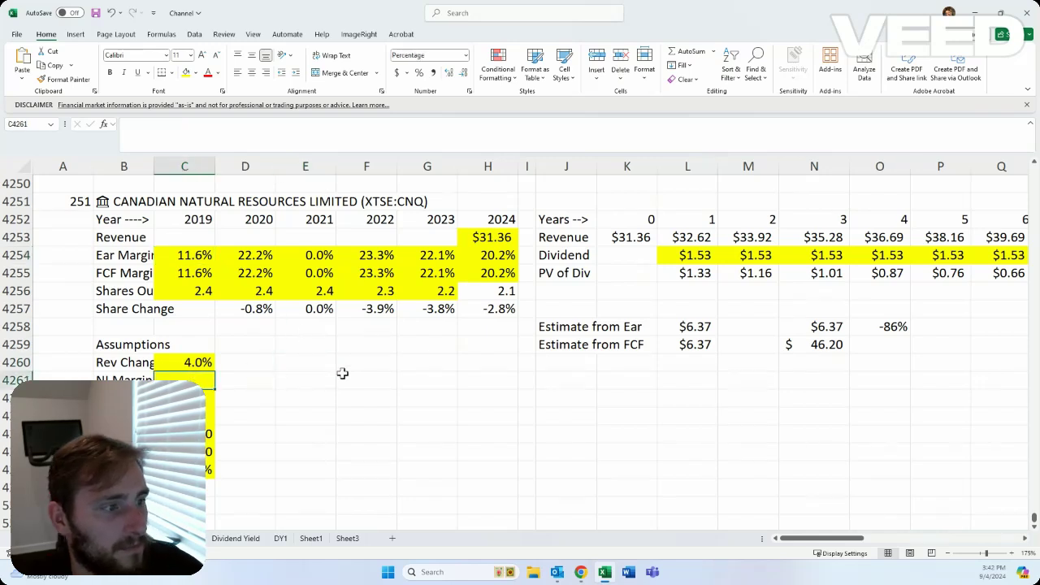
pyautogui.write('18')
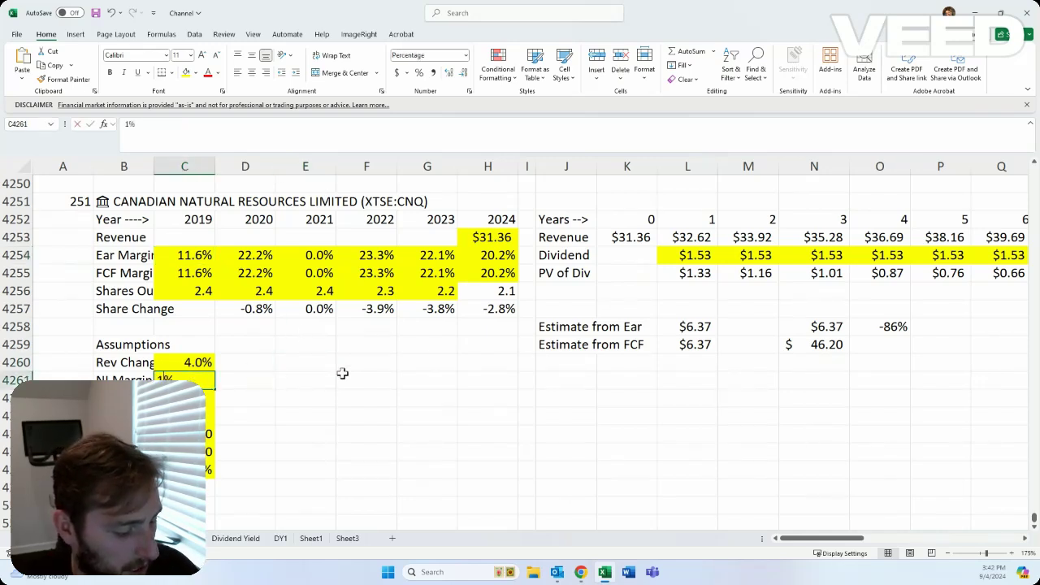
pyautogui.press('Return')
pyautogui.write('21')
pyautogui.press('Return')
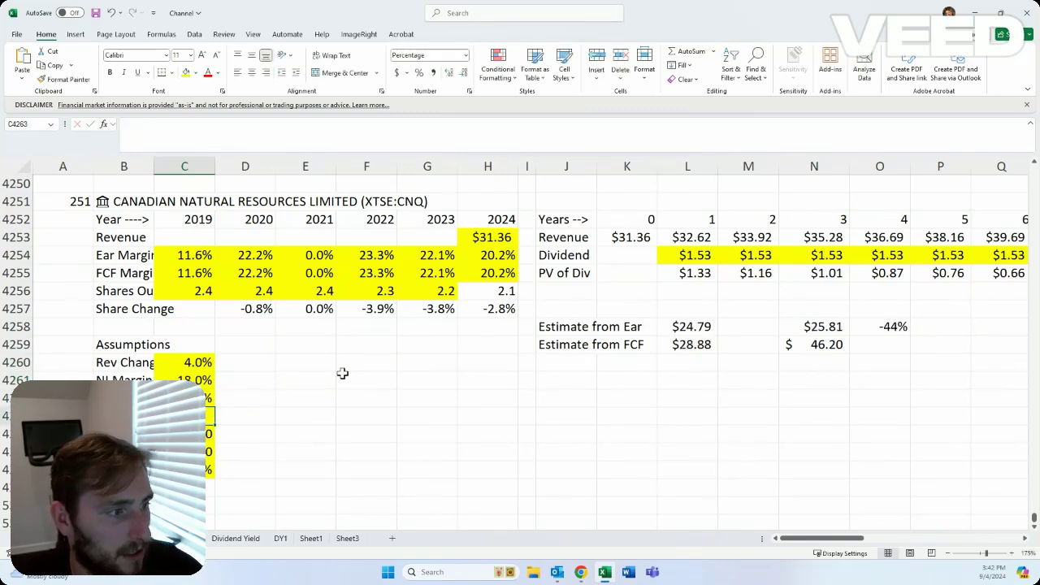
pyautogui.scroll(-2, 374, 365)
pyautogui.scroll(2, 365, 365)
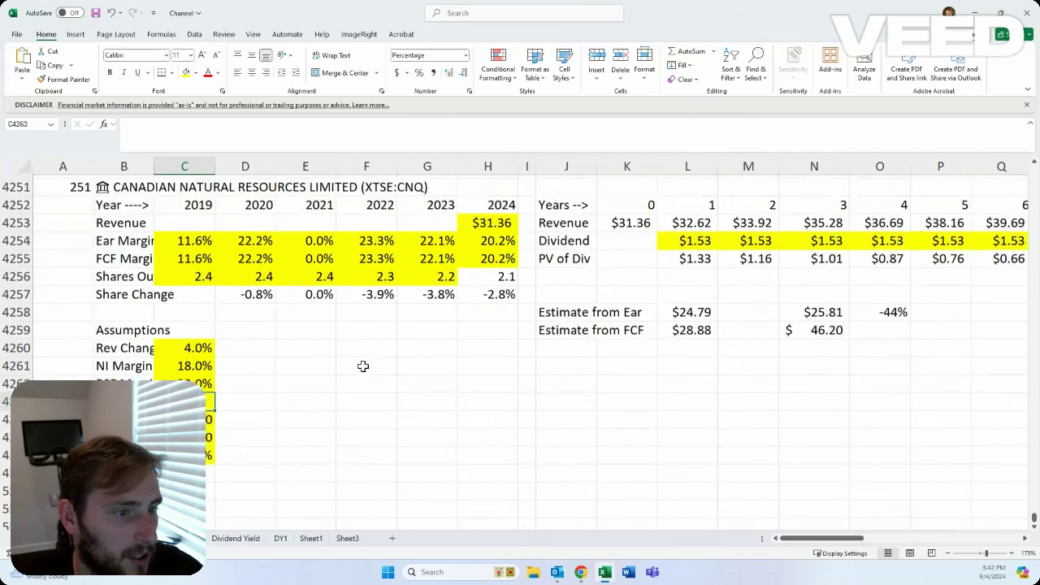
# Switch to QuickFS, open the Cash Flow Statement, and examine cash from operations, capital spending and net issuance of common stock.
pyautogui.scroll(1, 364, 366)
pyautogui.click(263, 420)
pyautogui.hotkey('alt', 'Tab')
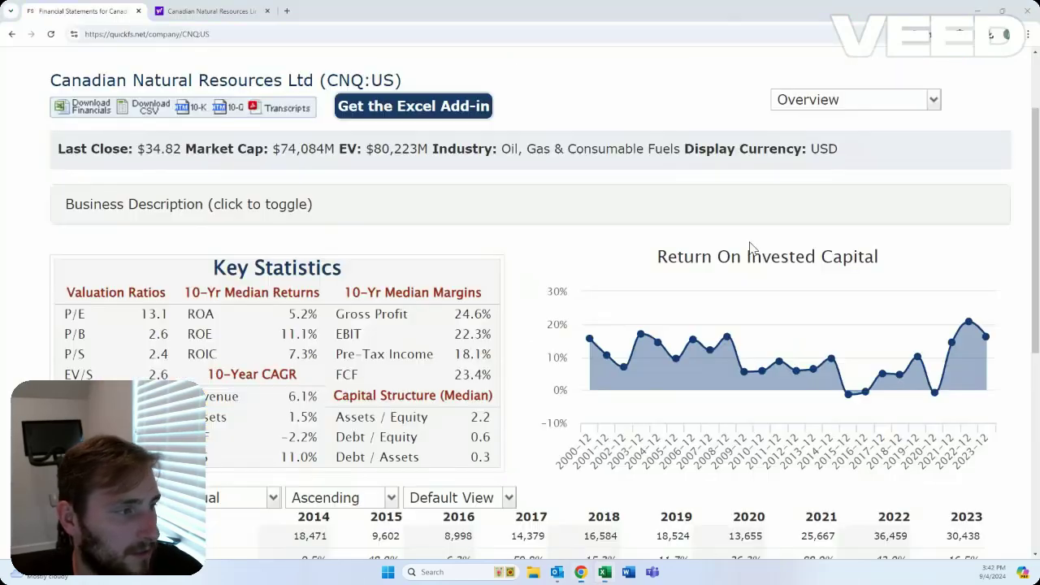
pyautogui.scroll(1, 751, 248)
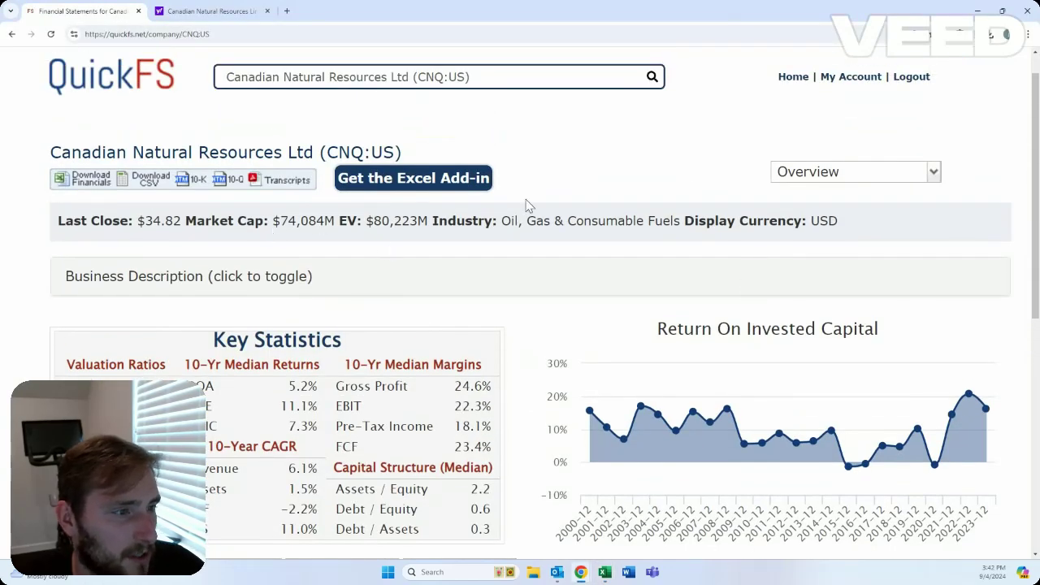
pyautogui.click(854, 173)
pyautogui.click(866, 268)
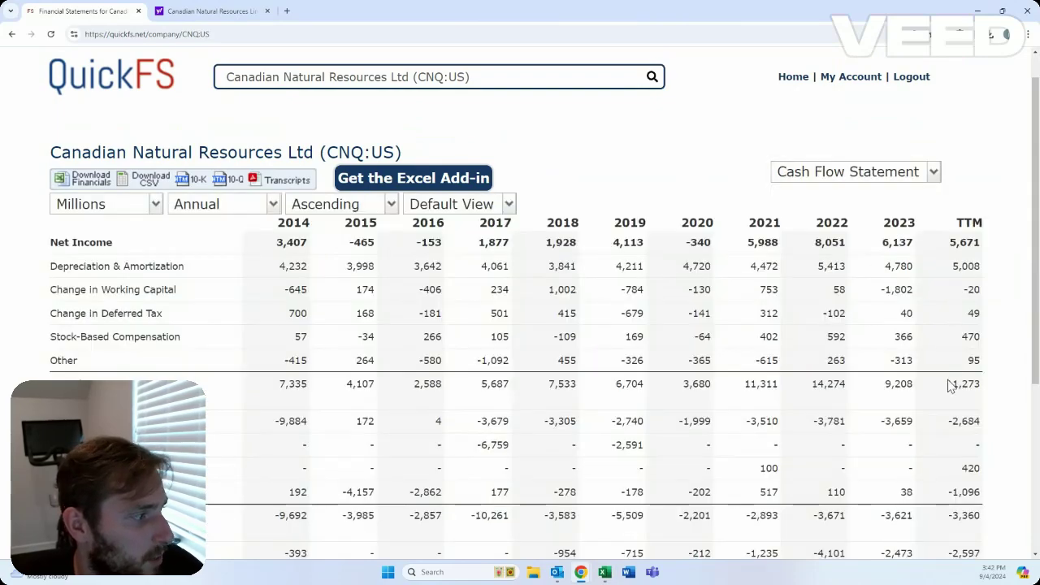
pyautogui.scroll(-1, 966, 508)
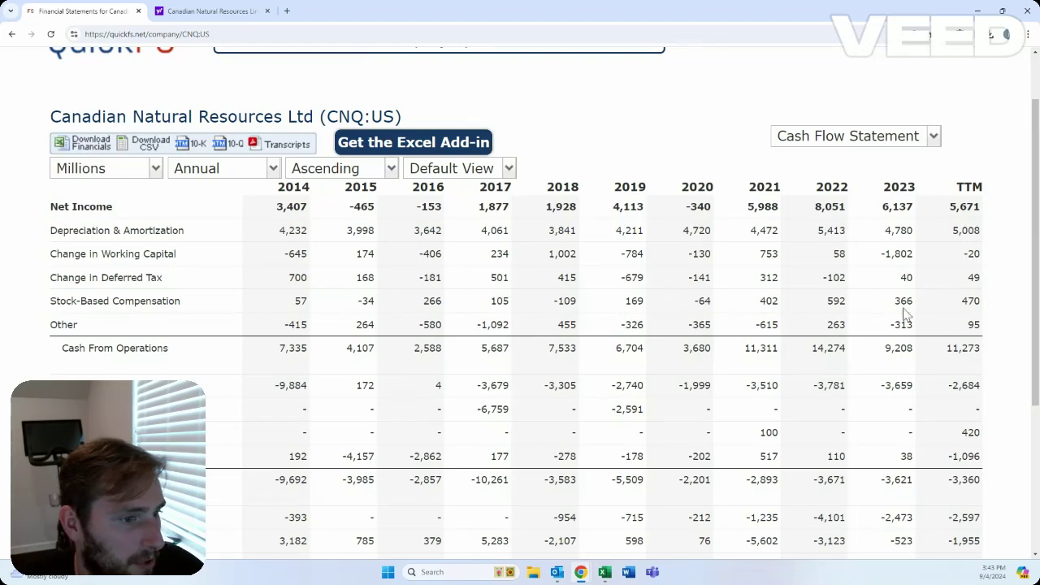
pyautogui.scroll(-3, 955, 332)
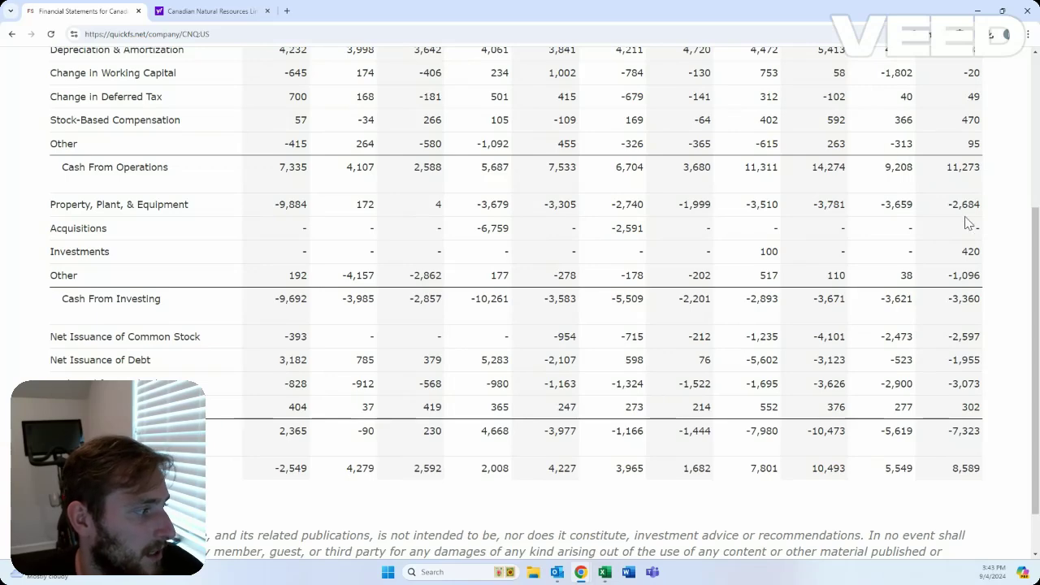
# Return to the Excel sheet and set the assumption in cell C4263 to -2%.
pyautogui.hotkey('alt', 'Tab')
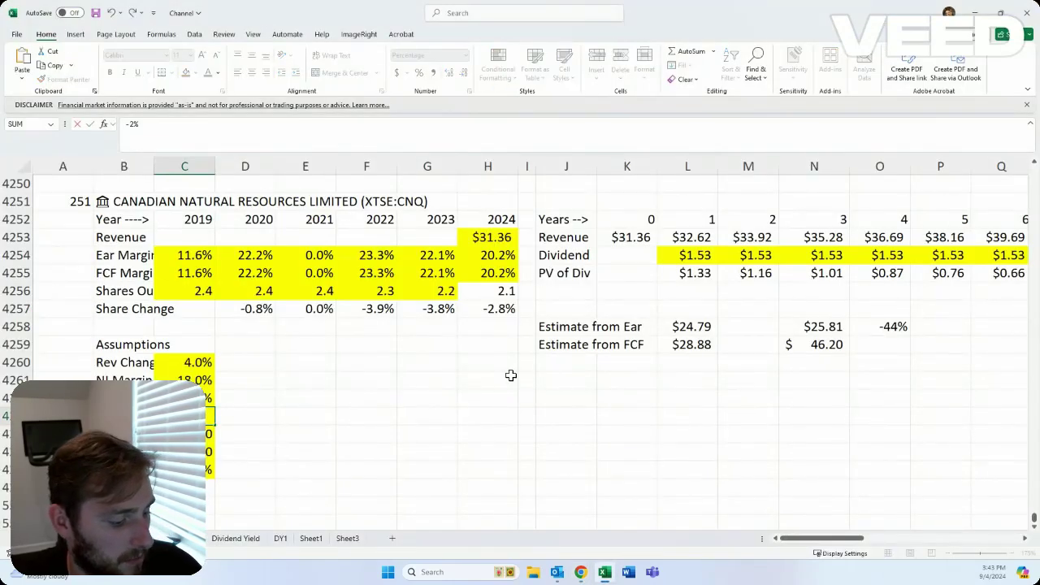
pyautogui.press('Return')
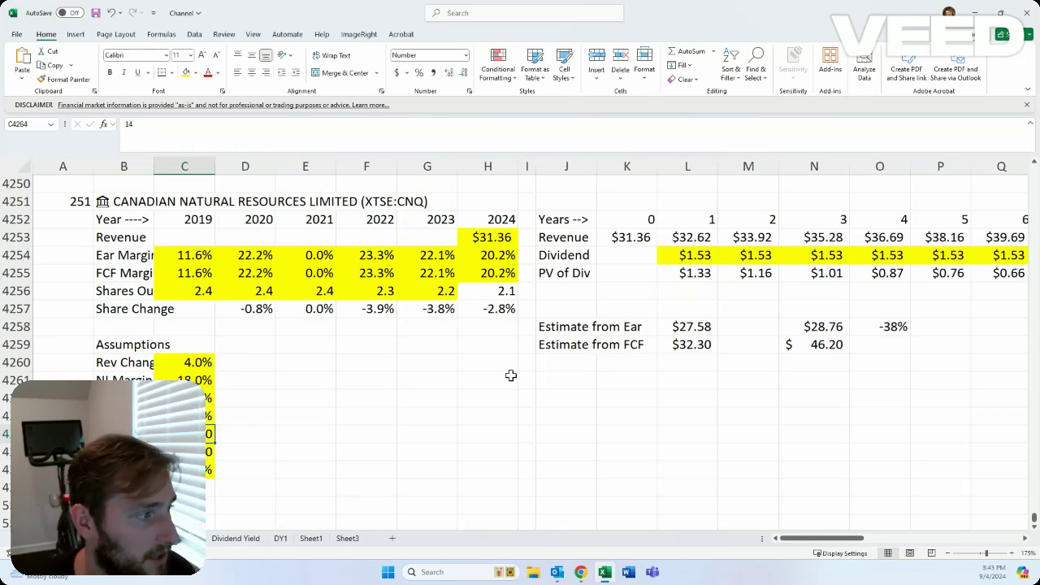
# Switch to QuickFS, return to the Overview, and examine the yearly dividends per share and dividend growth.
pyautogui.hotkey('alt', 'Tab')
pyautogui.scroll(4, 673, 304)
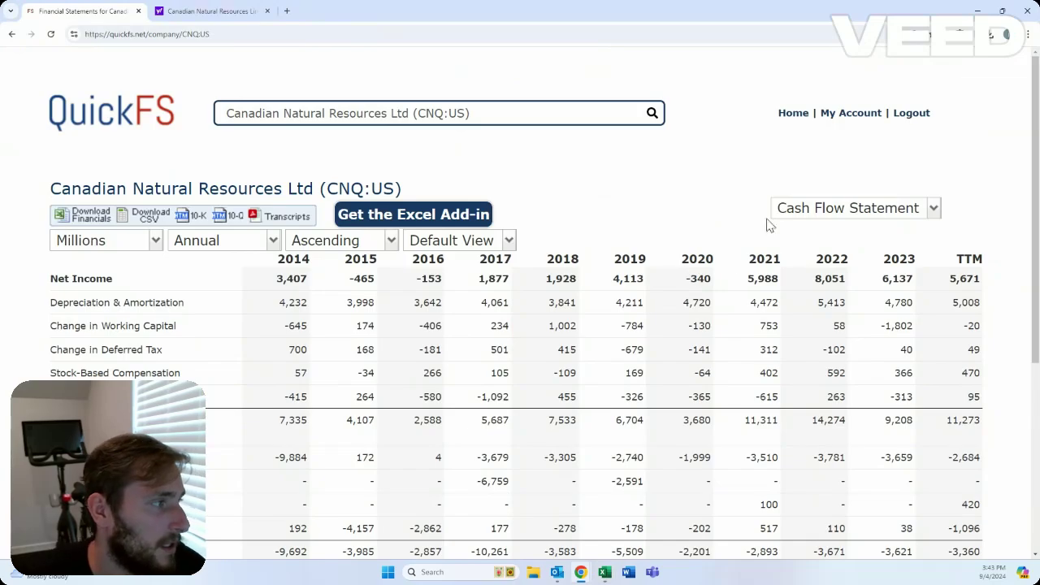
pyautogui.click(798, 215)
pyautogui.click(816, 236)
pyautogui.scroll(-6, 804, 251)
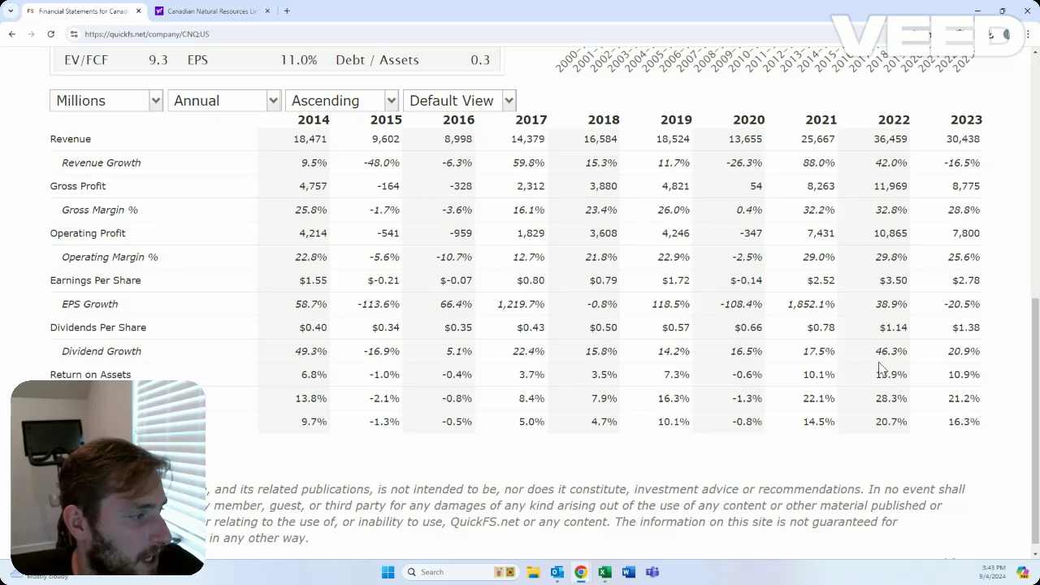
# In the Excel sheet, set the year 2 dividend in M4254 to the formula =L4254*1.01.
pyautogui.hotkey('alt', 'Tab')
pyautogui.click(723, 257)
pyautogui.write('=')
pyautogui.press('Left')
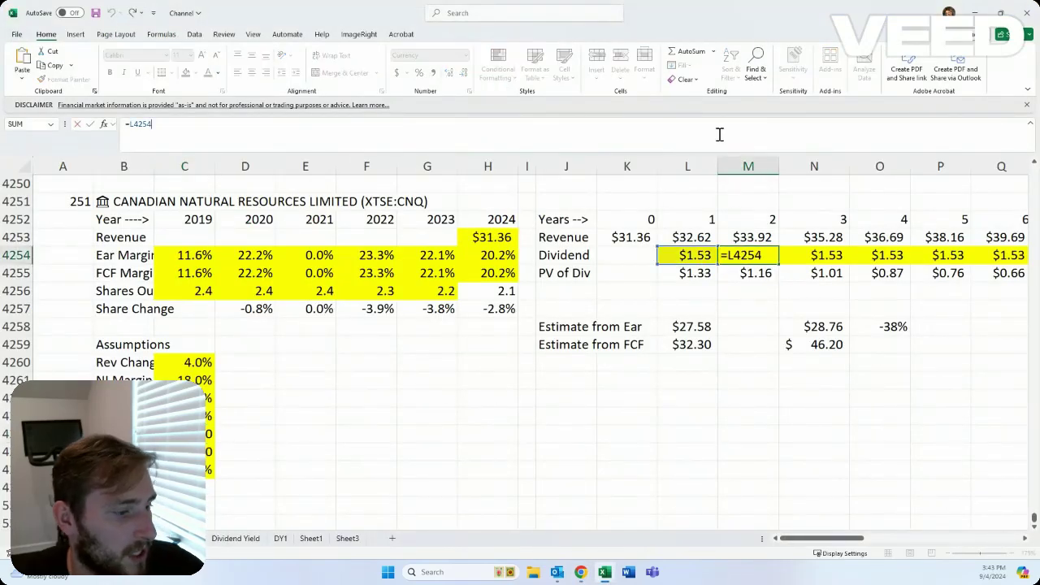
pyautogui.write('*1.01')
pyautogui.hotkey('ctrl', 'Return')
# Copy the year 2 dividend growth formula across the following years of the Dividend row.
pyautogui.hotkey('ctrl', 'c')
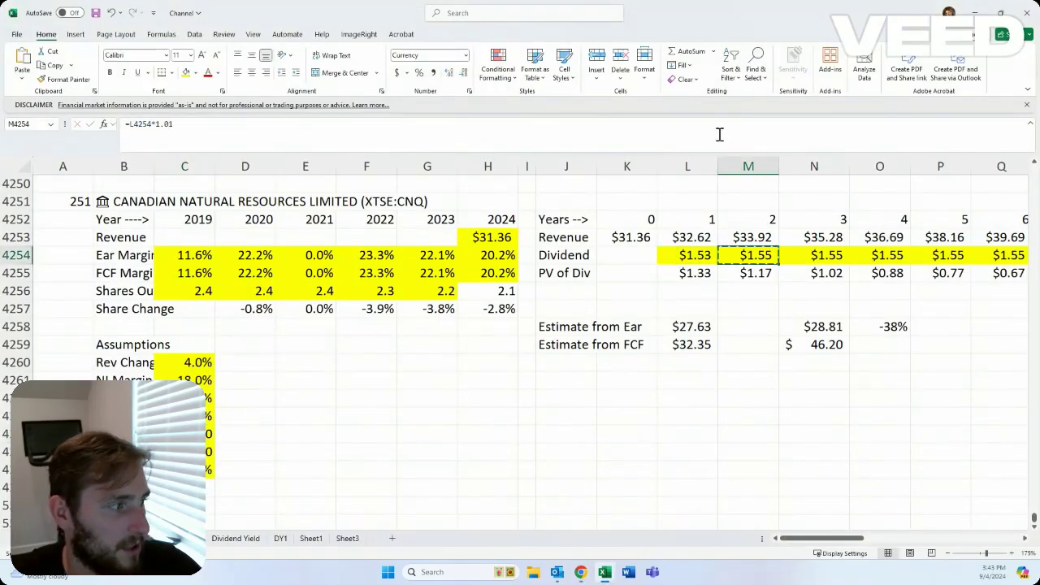
pyautogui.hotkey('shift', 'Right')
pyautogui.hotkey('shift', 'Right')
pyautogui.hotkey('shift', 'Right')
pyautogui.hotkey('shift', 'Right')
pyautogui.hotkey('shift', 'Right')
pyautogui.hotkey('ctrl', 'v')
pyautogui.press('Home')
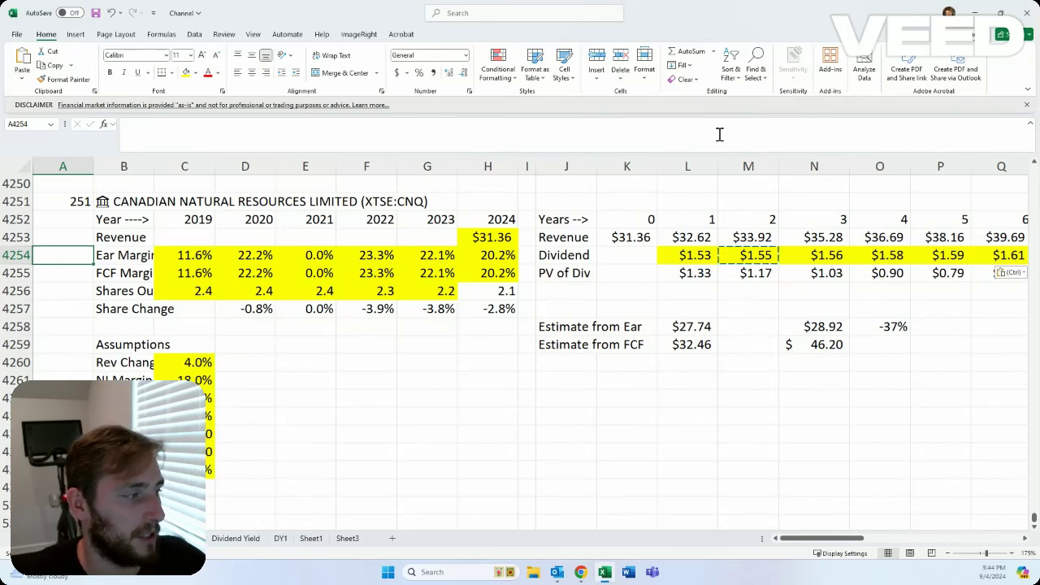
pyautogui.click(115, 345)
pyautogui.click(87, 316)
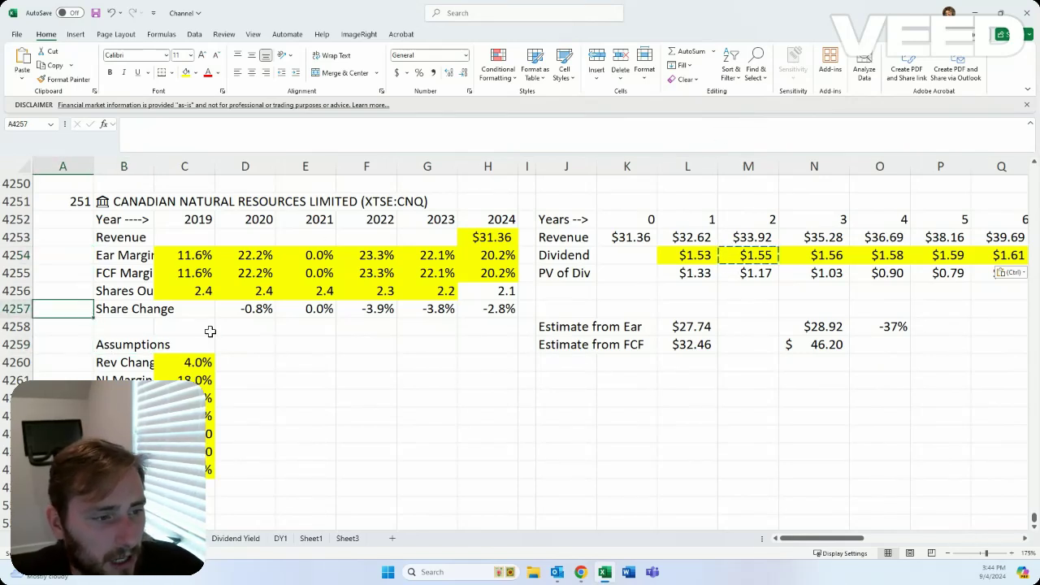
pyautogui.click(879, 346)
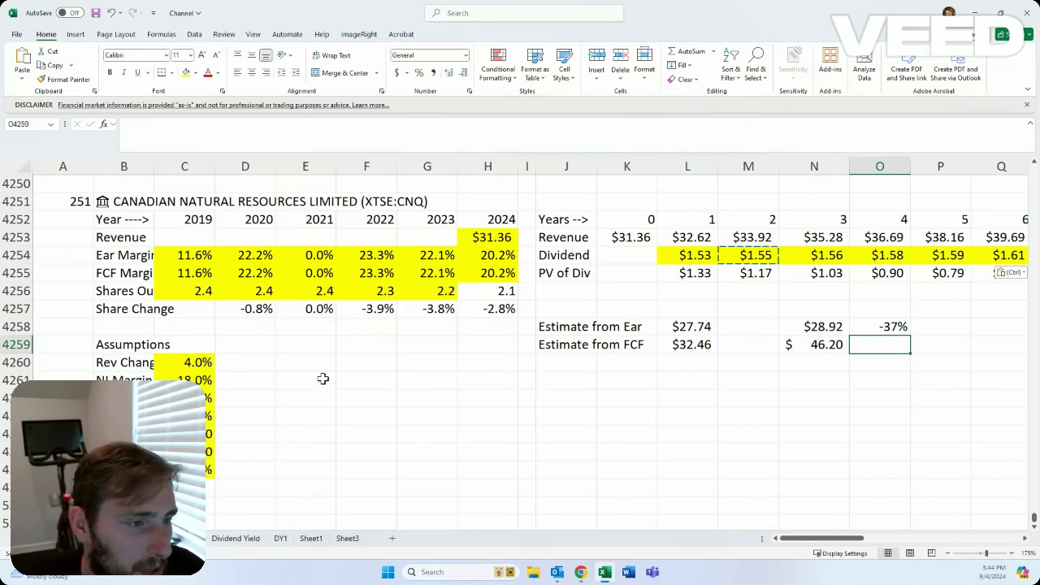
# Switch to QuickFS to check the company's last close, market cap and key statistics, and return to the Excel sheet.
pyautogui.hotkey('alt', 'Tab')
pyautogui.scroll(5, 510, 175)
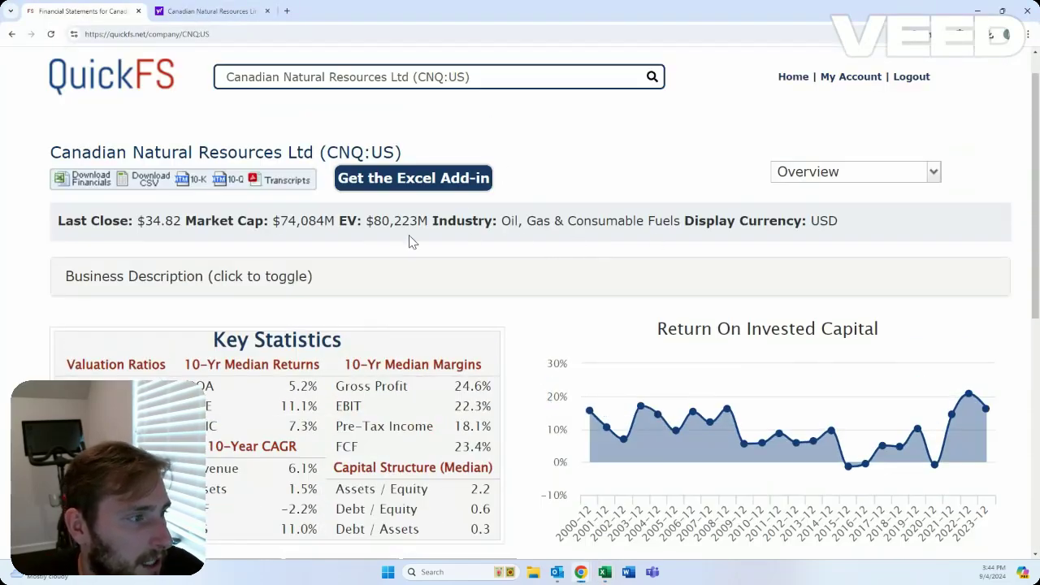
pyautogui.scroll(-2, 457, 248)
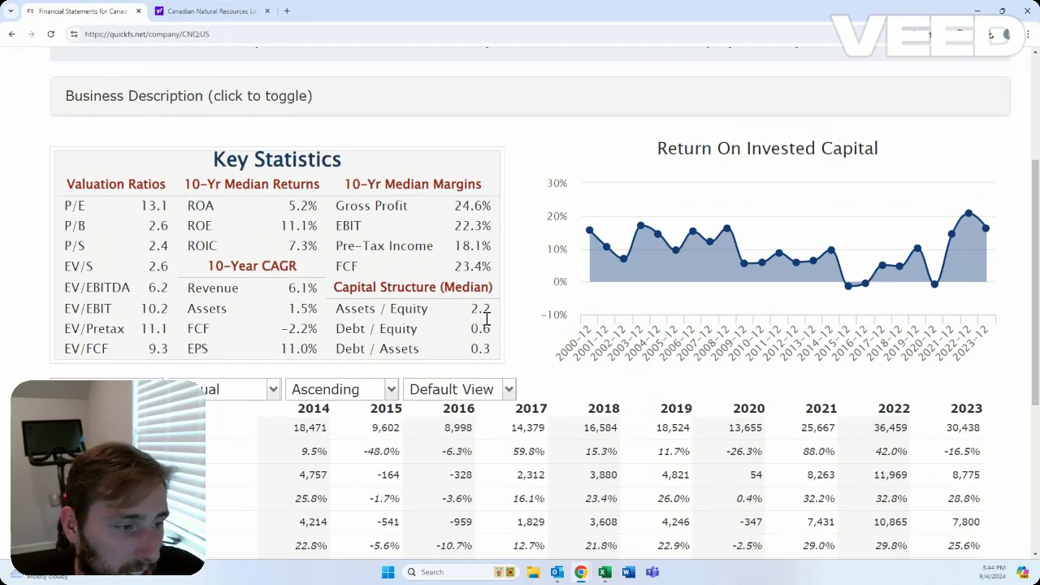
pyautogui.scroll(3, 488, 319)
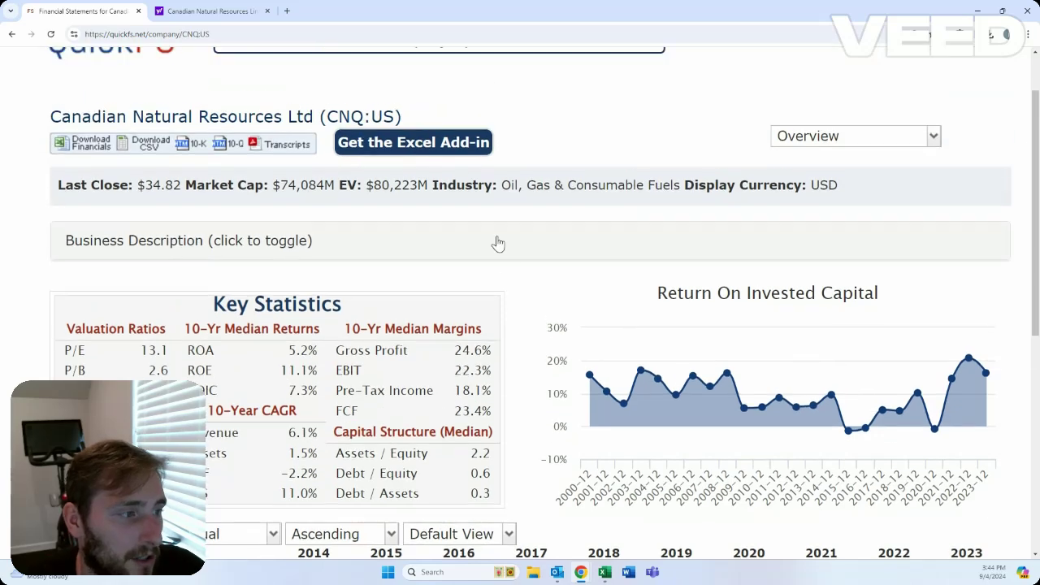
pyautogui.hotkey('alt', 'Tab')
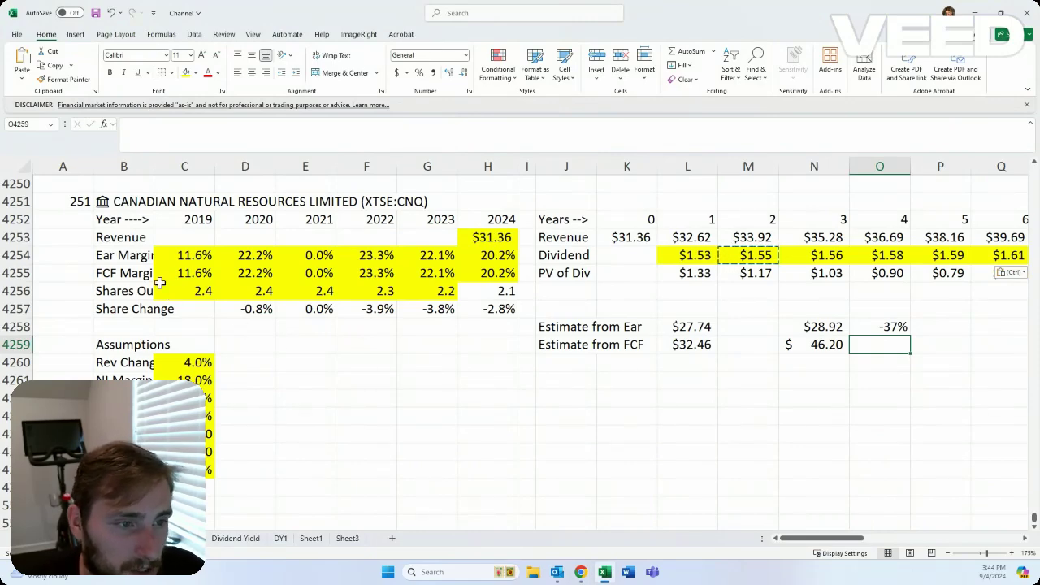
pyautogui.click(85, 255)
pyautogui.click(83, 291)
pyautogui.click(91, 307)
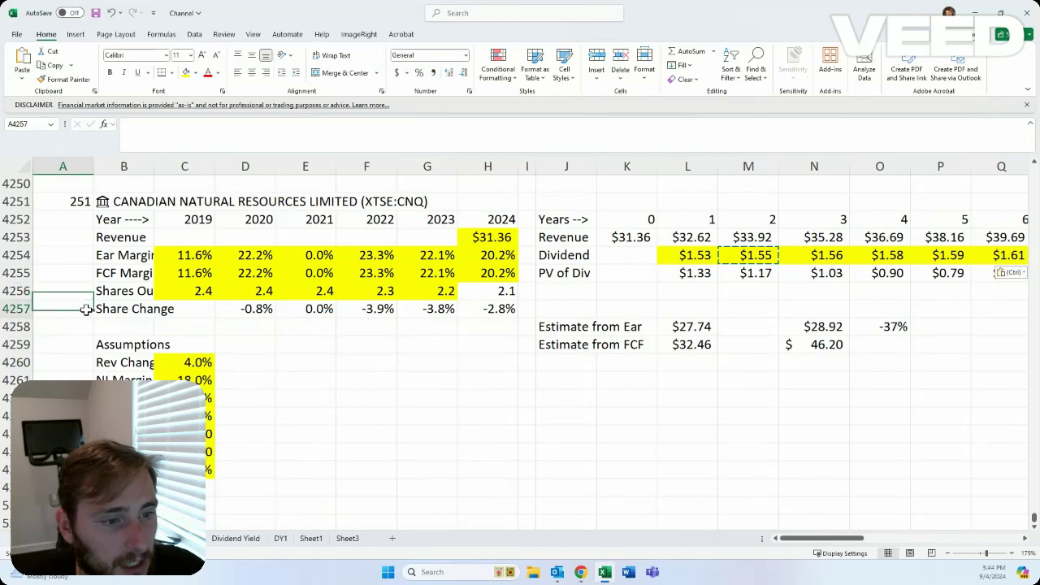
pyautogui.click(88, 289)
pyautogui.click(81, 273)
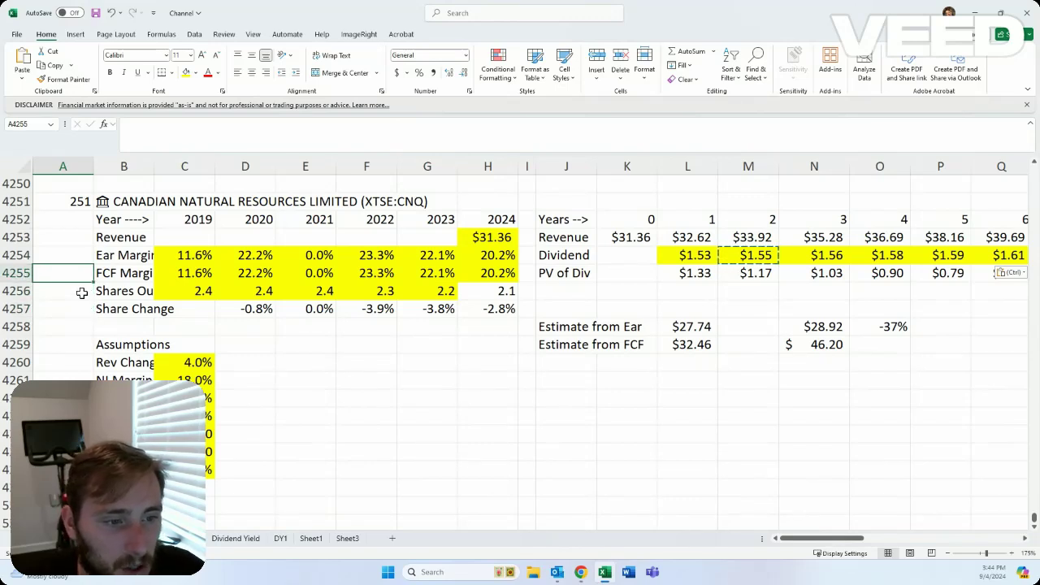
pyautogui.click(81, 292)
pyautogui.click(85, 309)
pyautogui.click(87, 291)
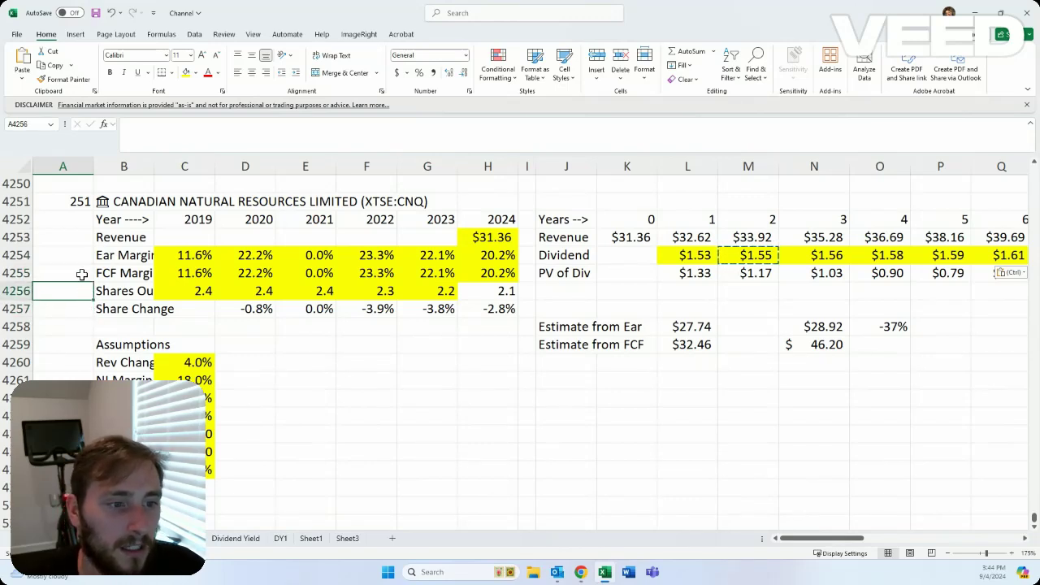
pyautogui.click(85, 274)
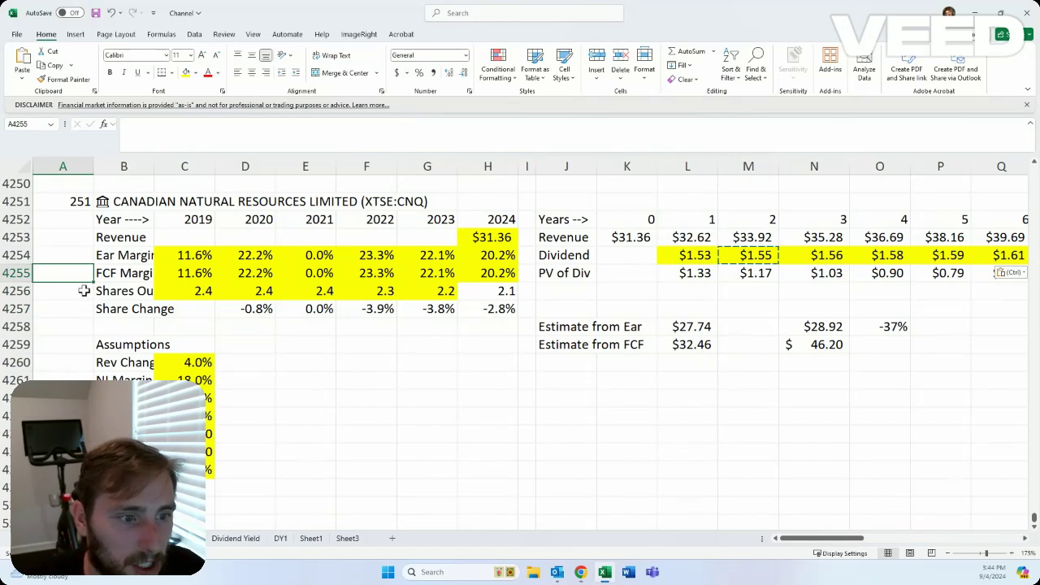
pyautogui.click(83, 290)
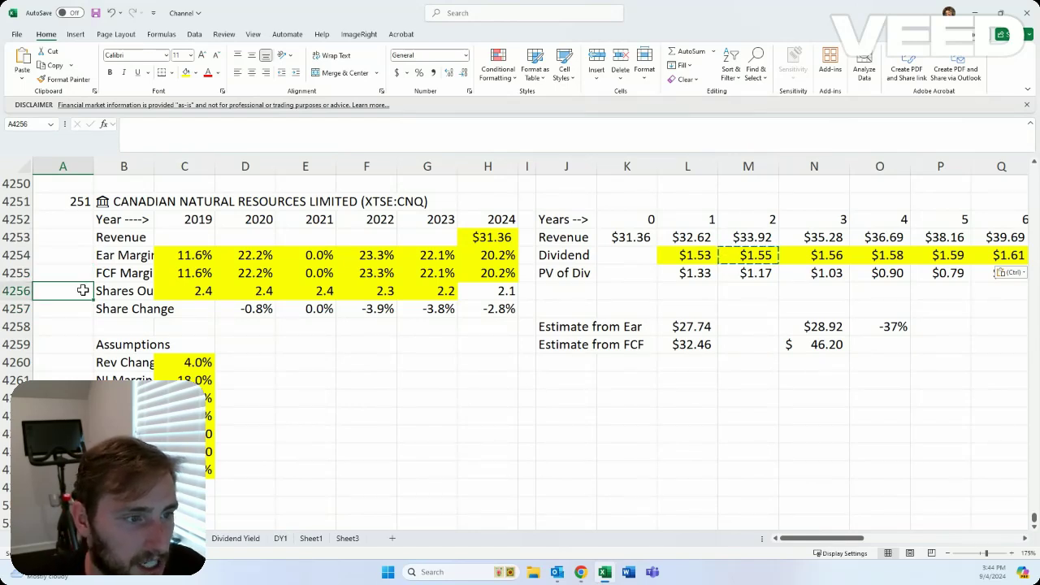